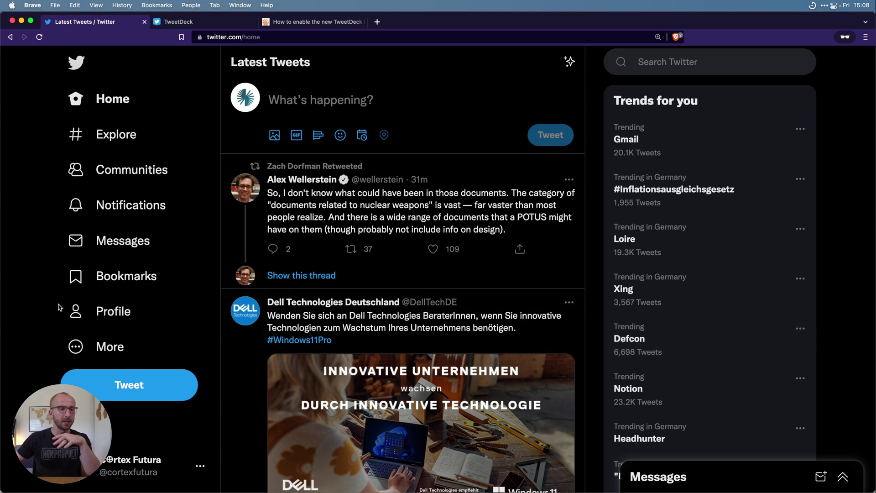
Open Settings > Privacy and safety > Mute and block > Muted words and scroll the list
click(137, 345)
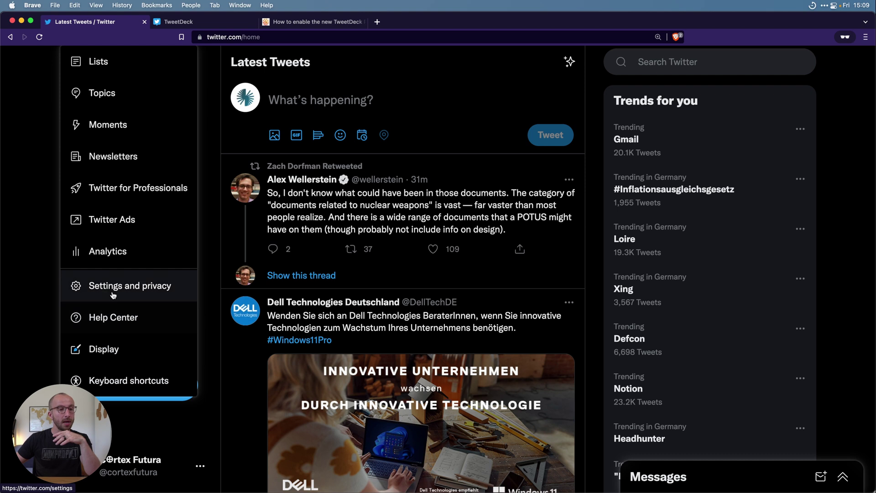
click(205, 291)
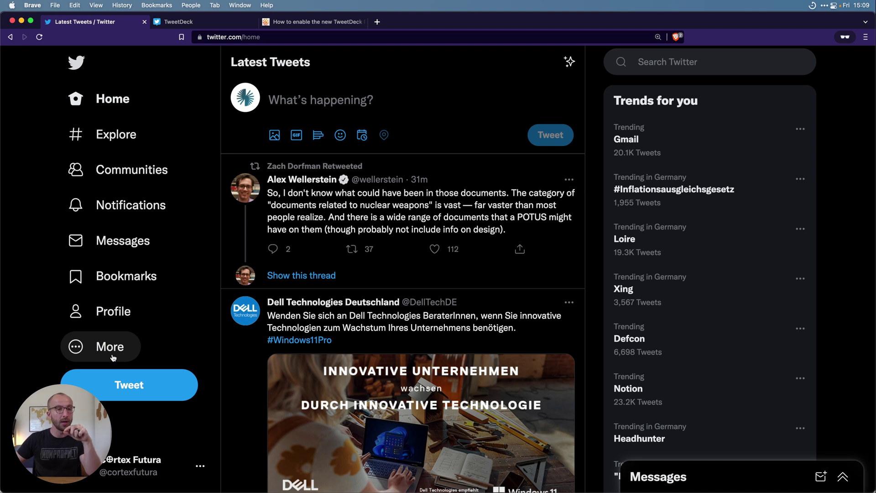
click(113, 358)
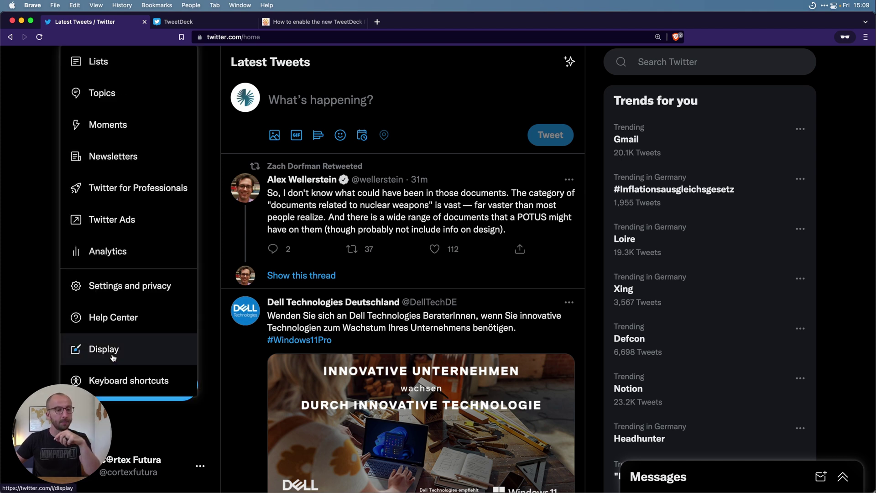
click(123, 292)
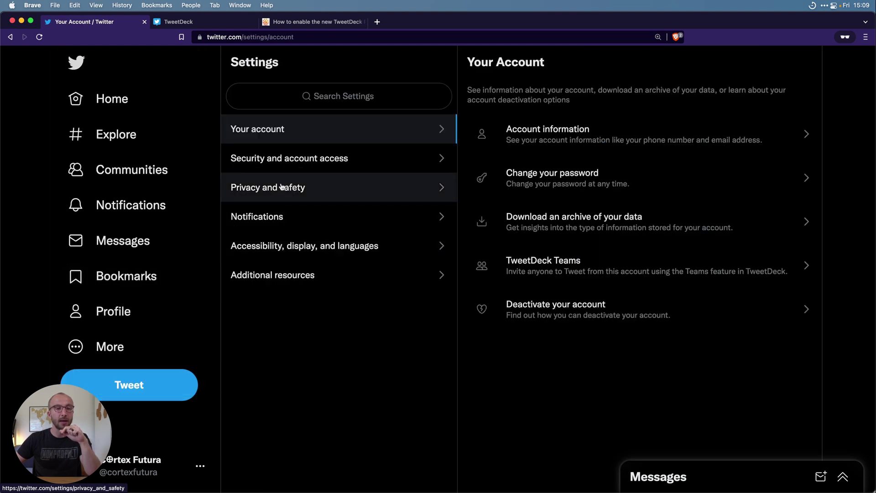
click(281, 187)
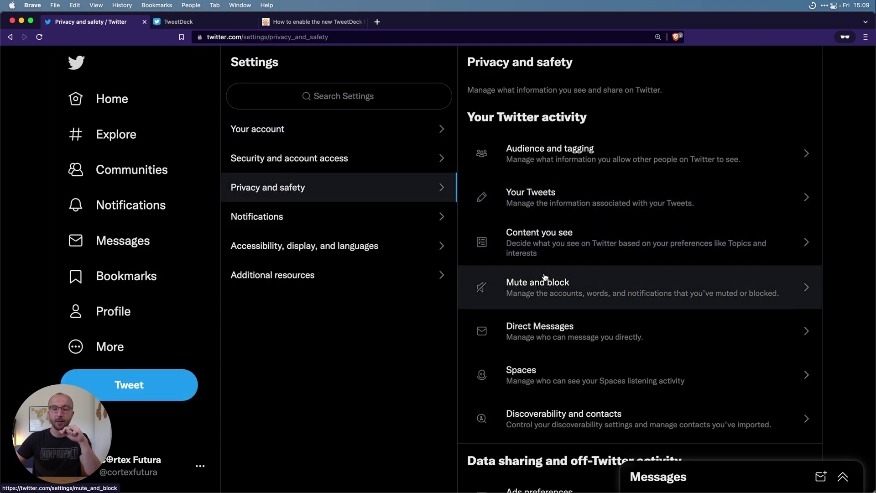
click(551, 292)
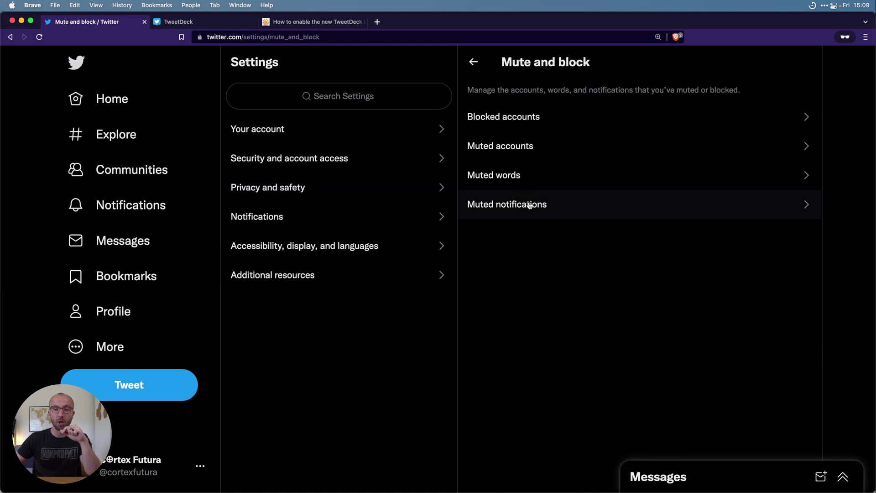
click(525, 178)
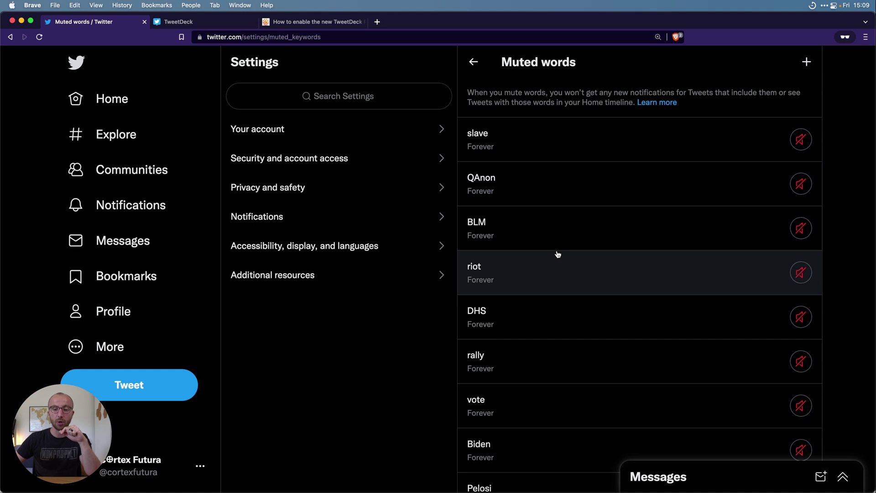
scroll(558, 255, down, 7)
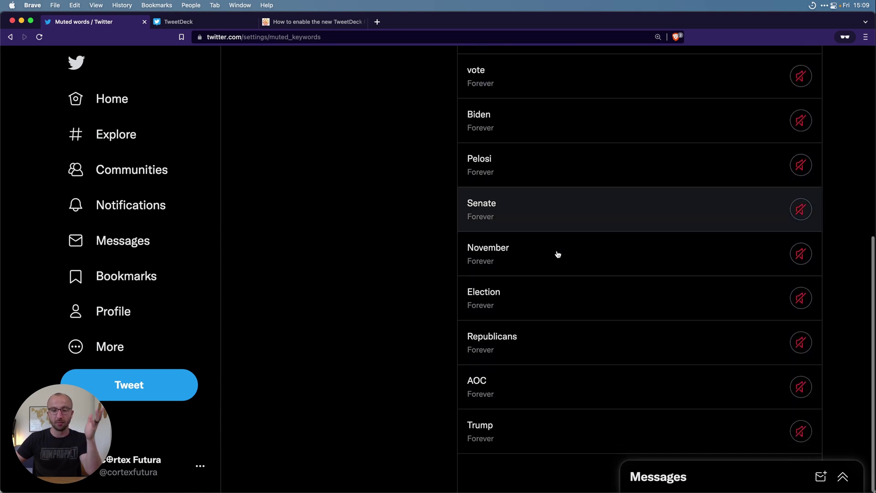
scroll(558, 254, up, 7)
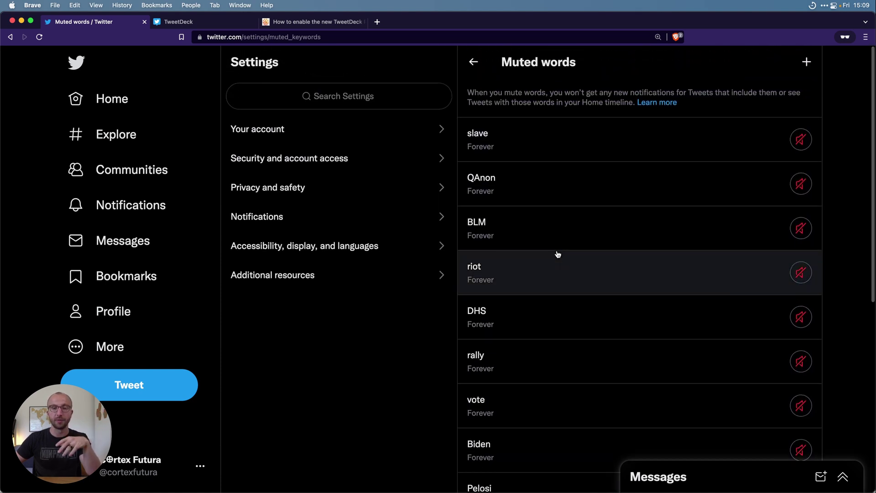
Mute the word POTUS from anyone until unmuted and save it
click(805, 63)
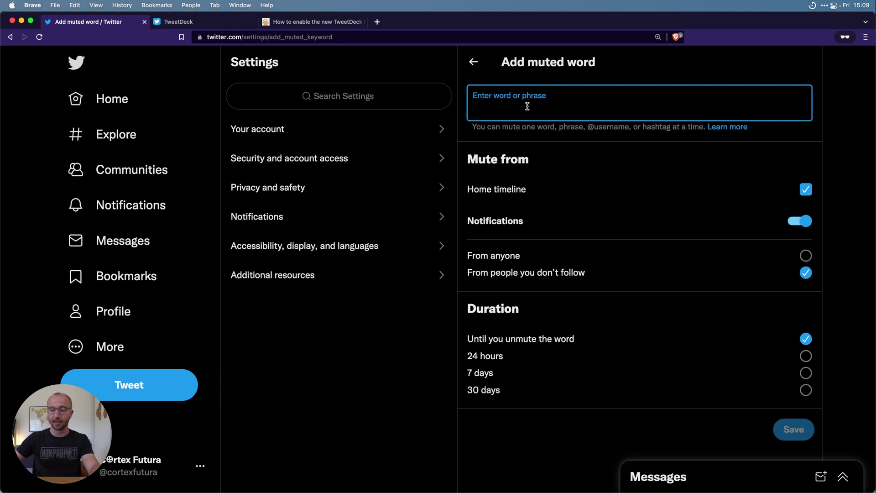
text(POTUS)
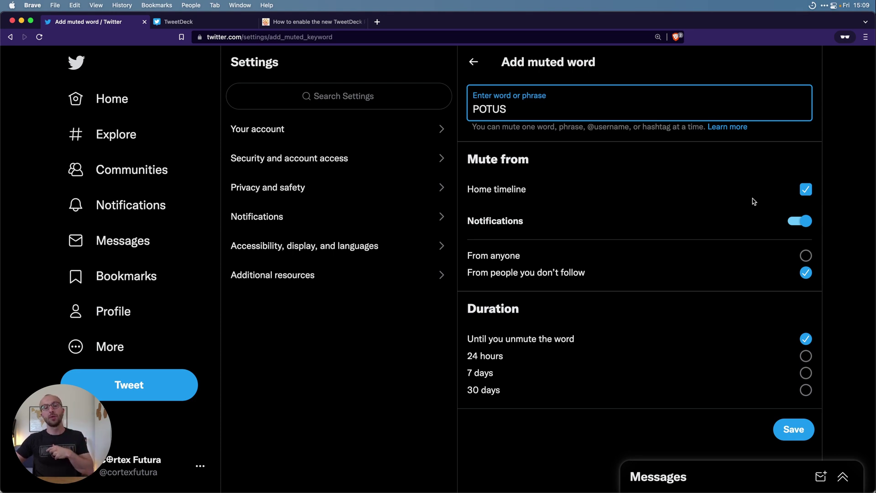
click(806, 255)
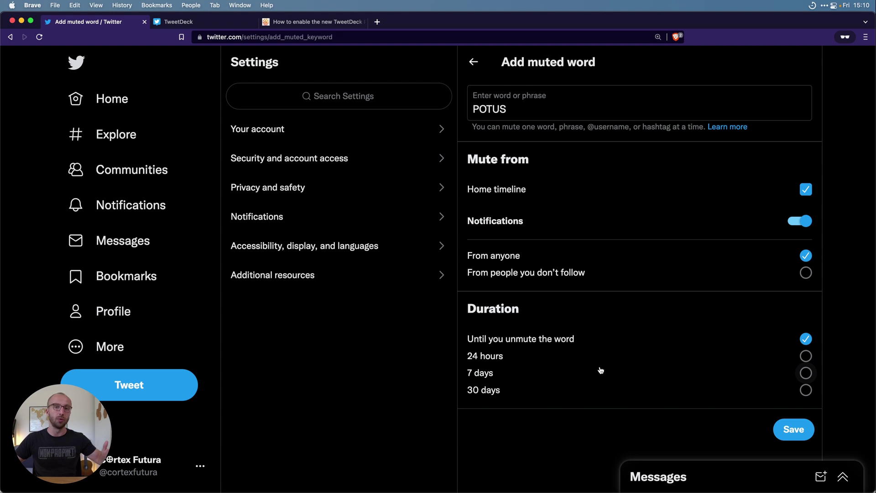
click(794, 431)
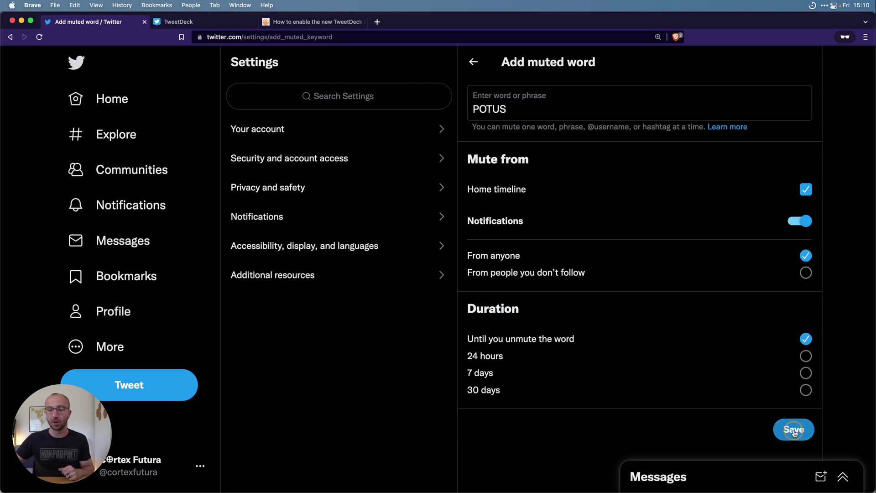
Return to the Home timeline and reload it so the POTUS tweet disappears
click(123, 95)
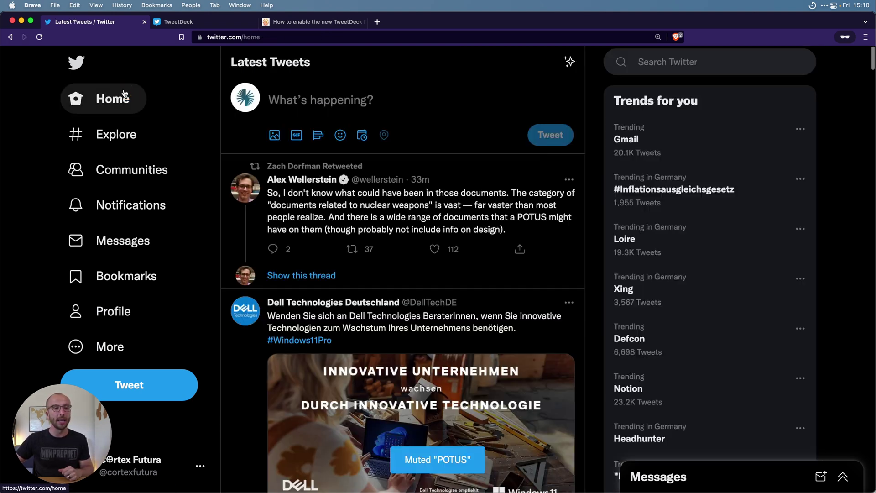
click(40, 38)
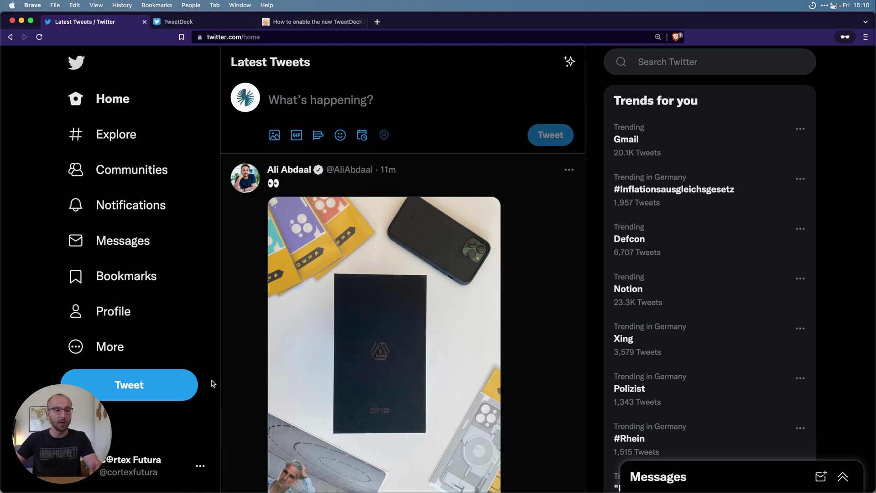
From the Lists page, create a private list named 'PKM 2' and continue to member suggestions
click(88, 353)
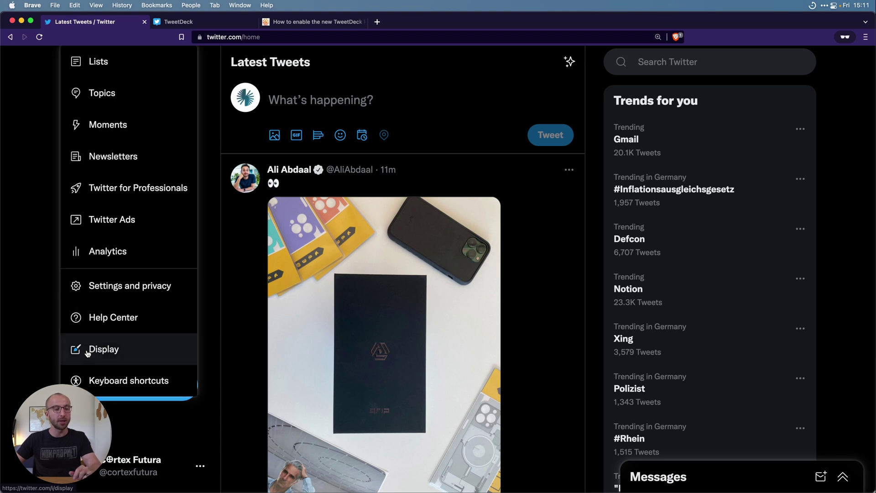
click(129, 62)
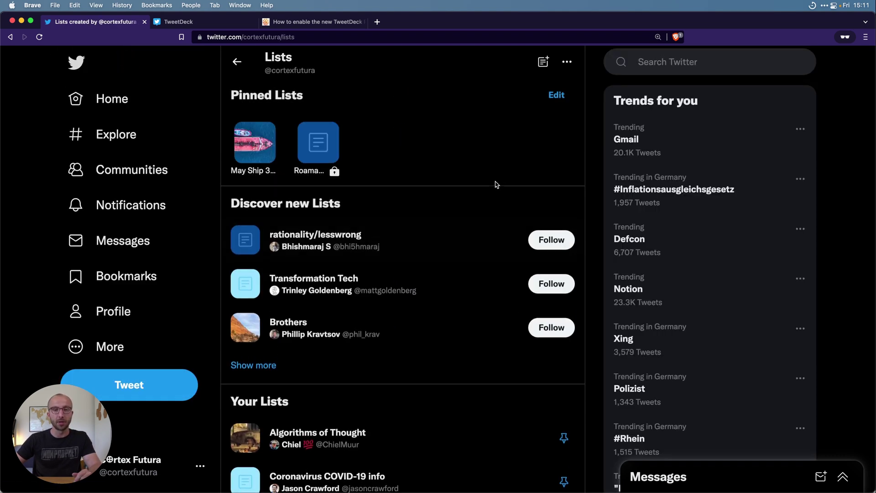
scroll(470, 342, down, 10)
scroll(469, 342, up, 10)
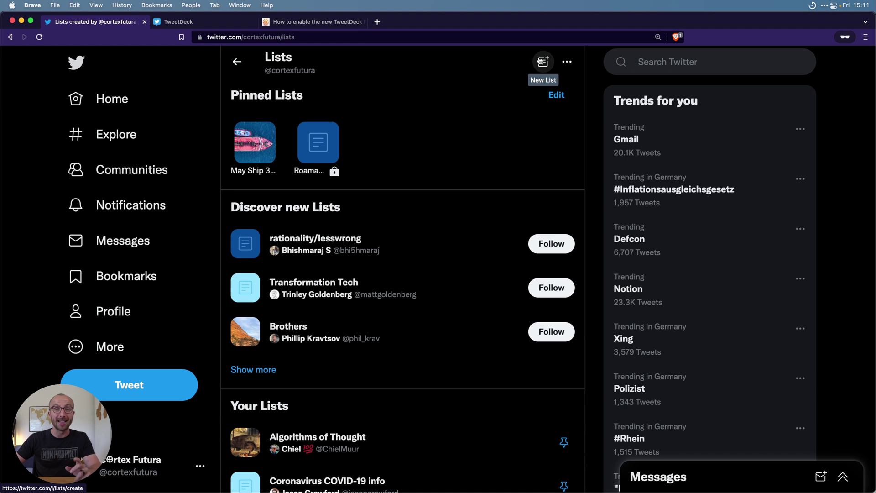
click(542, 61)
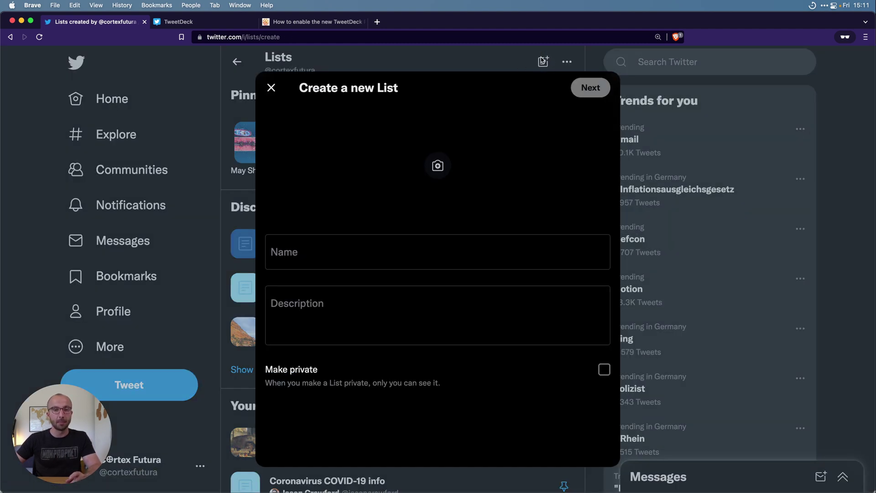
click(356, 256)
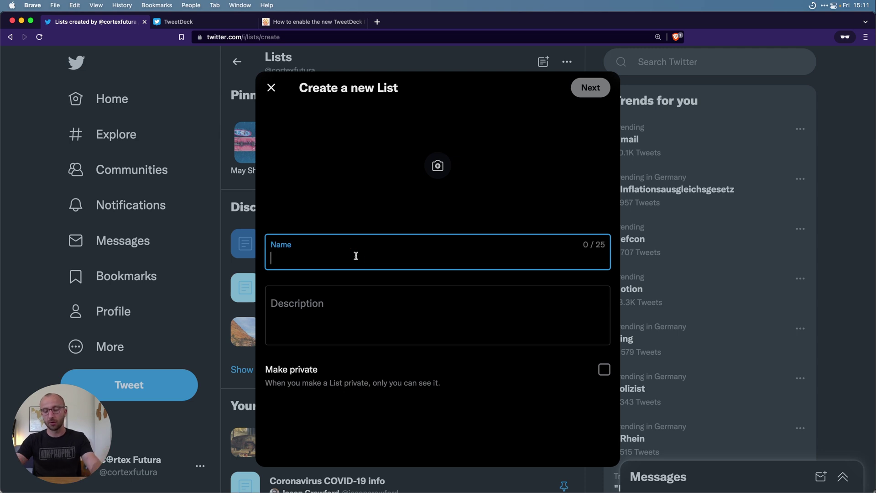
text(PKM 2)
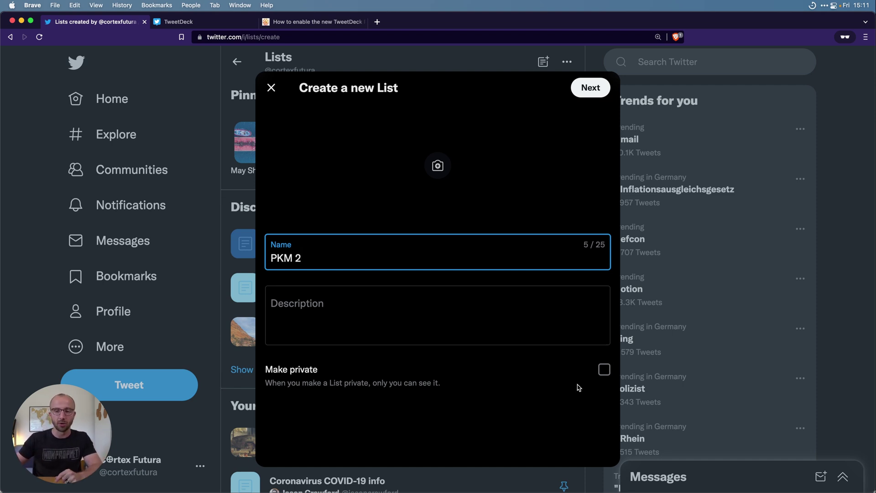
click(605, 370)
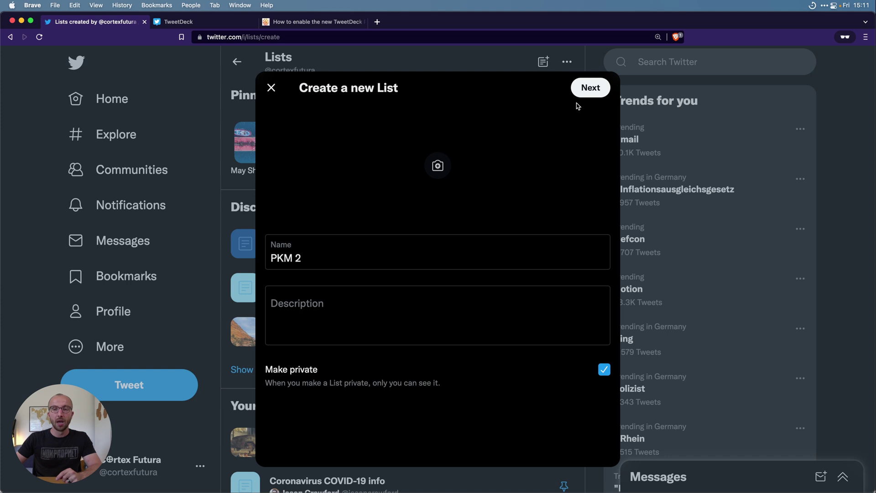
click(590, 87)
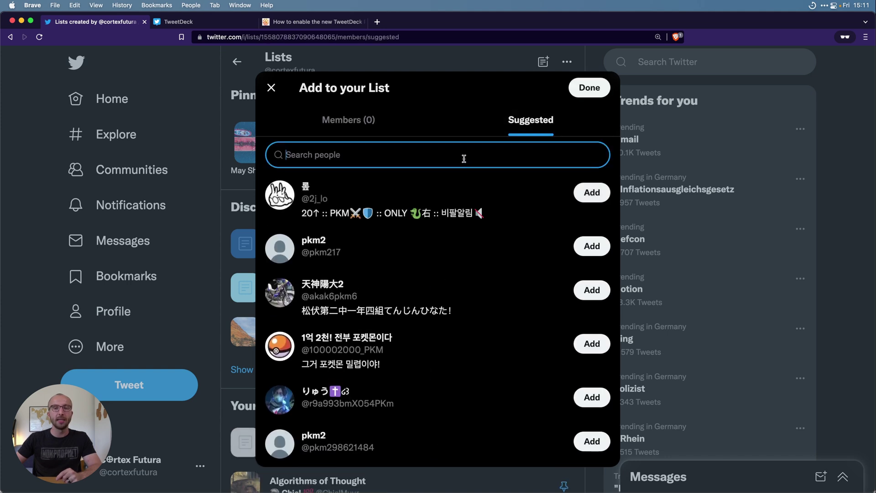
Search for two people by name and add each account to the PKM 2 list
click(366, 125)
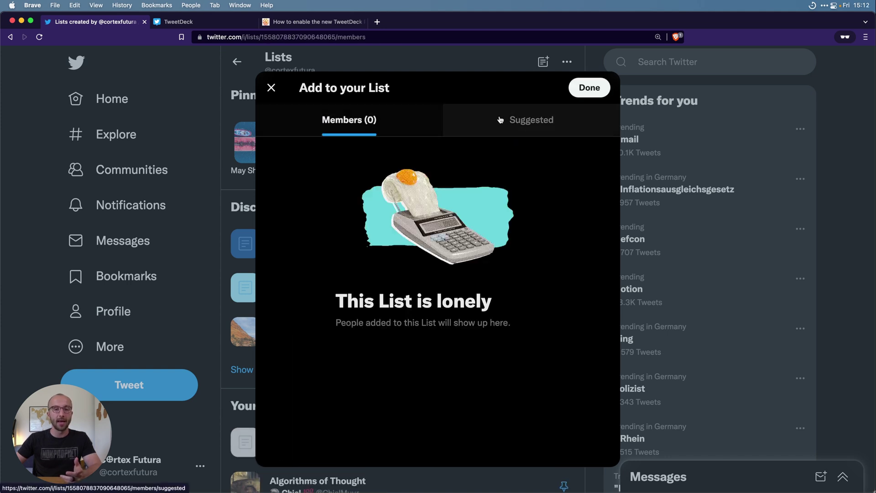
click(533, 122)
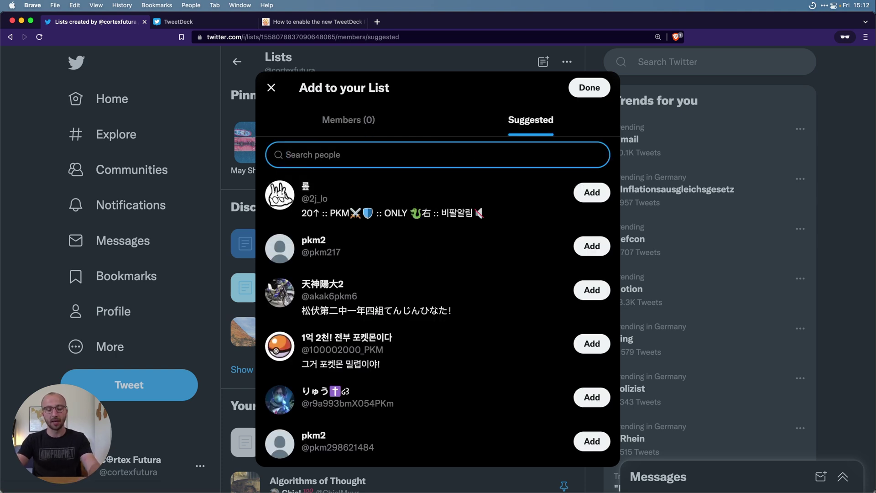
text(tiago)
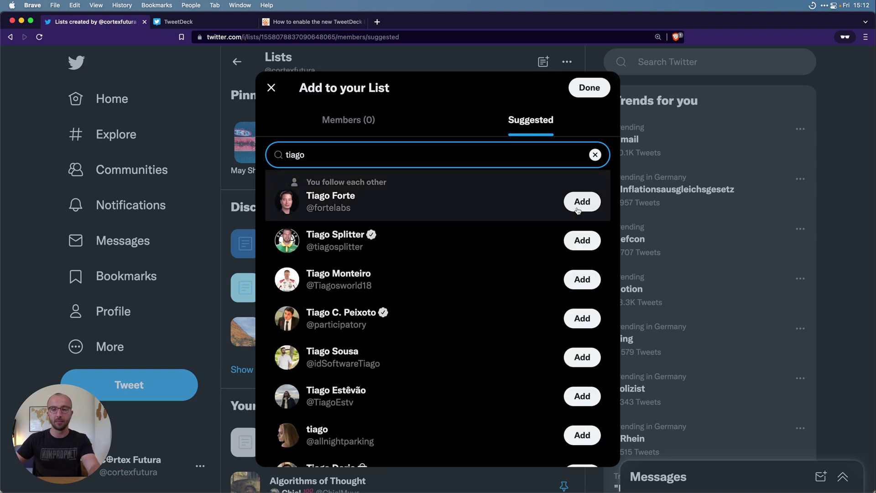
click(583, 201)
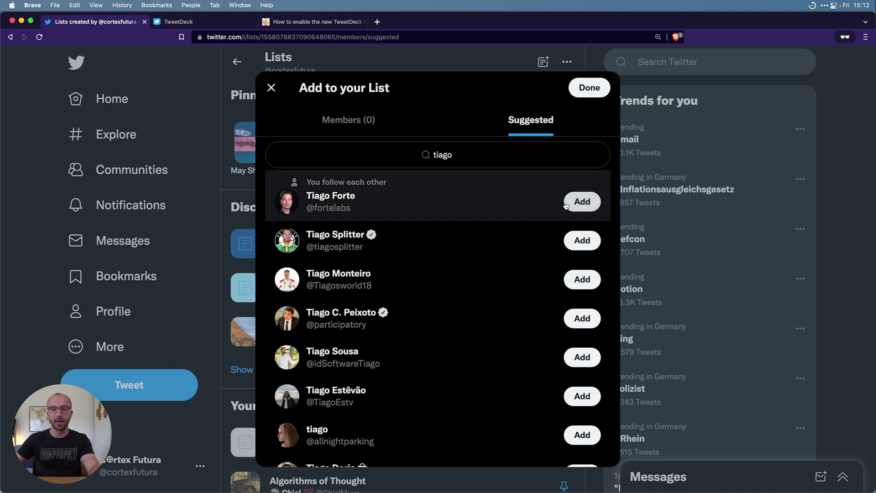
click(443, 157)
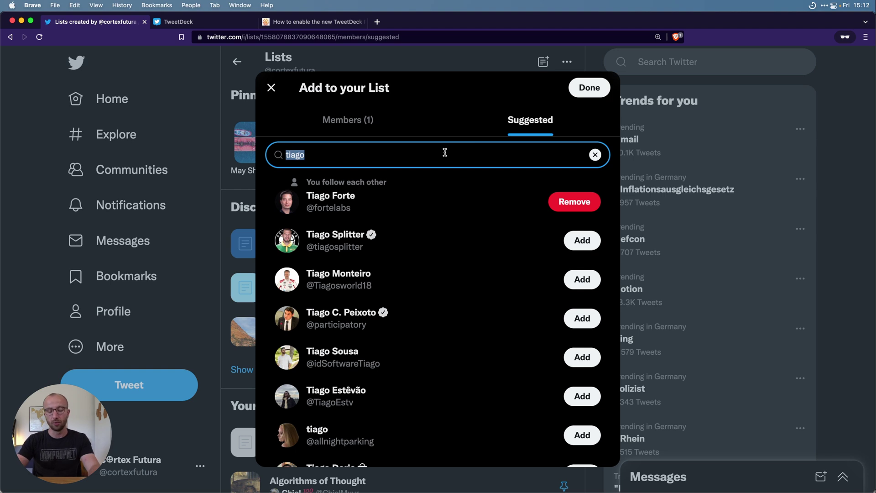
text(ali ab)
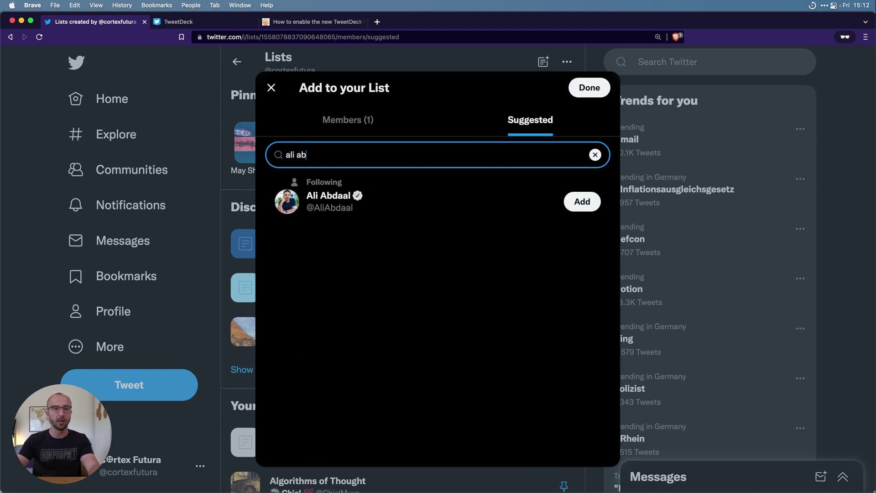
click(574, 208)
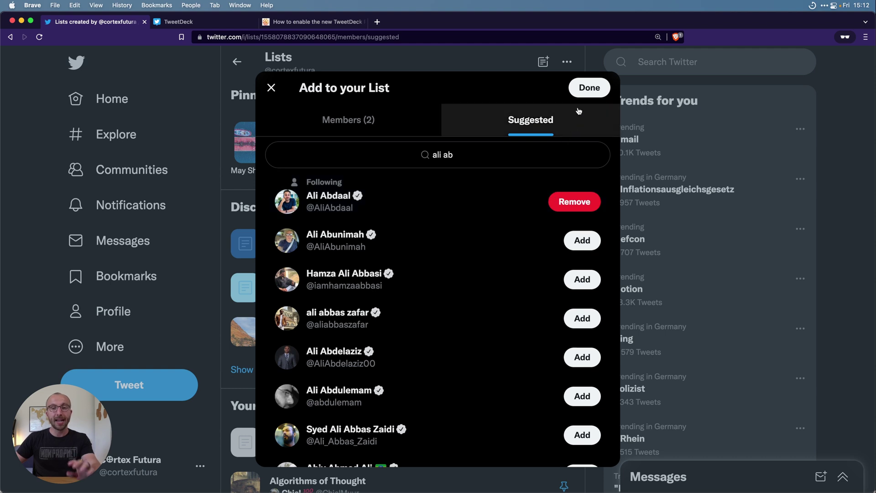
Finish adding members and browse the PKM 2 list's feed of member tweets
click(589, 89)
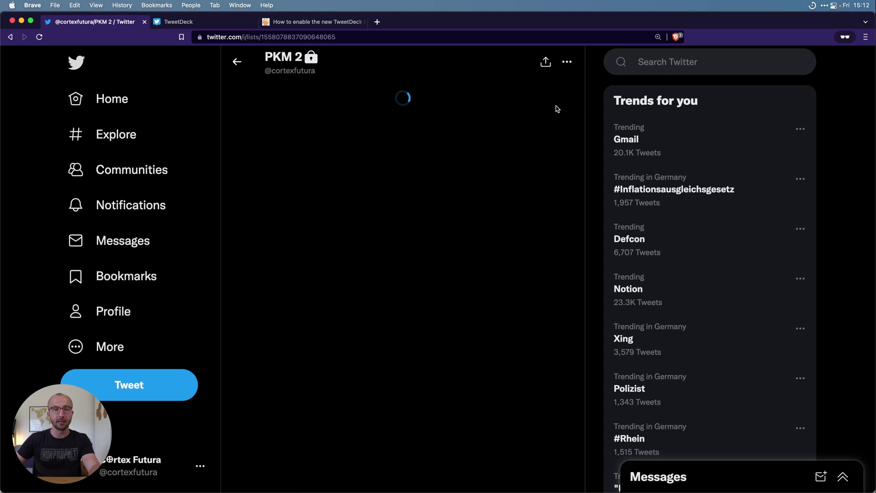
scroll(438, 375, down, 10)
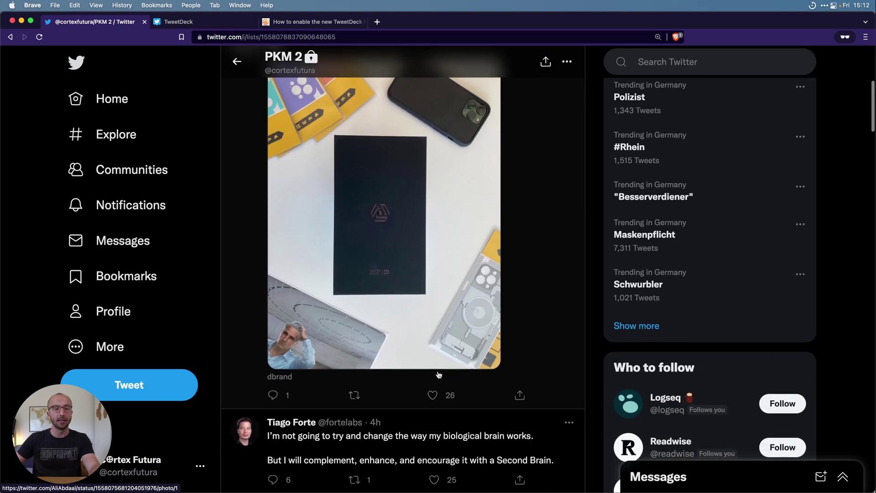
scroll(439, 374, up, 10)
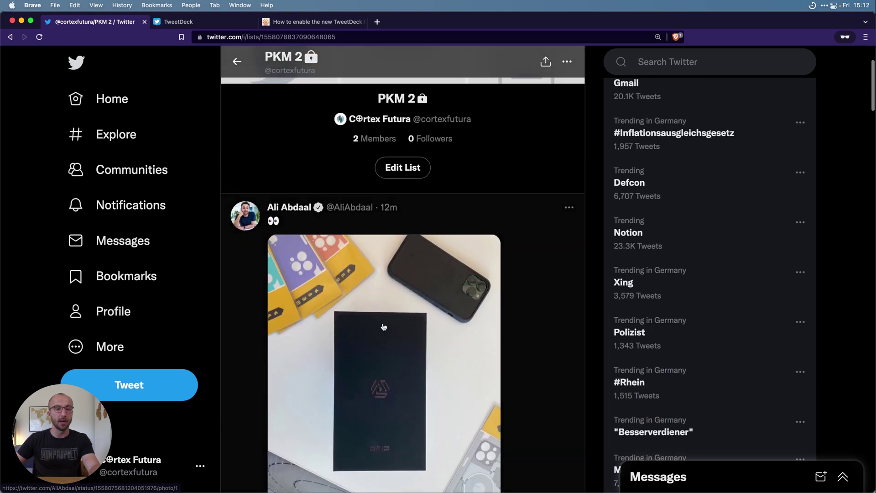
scroll(403, 362, down, 15)
scroll(416, 382, up, 15)
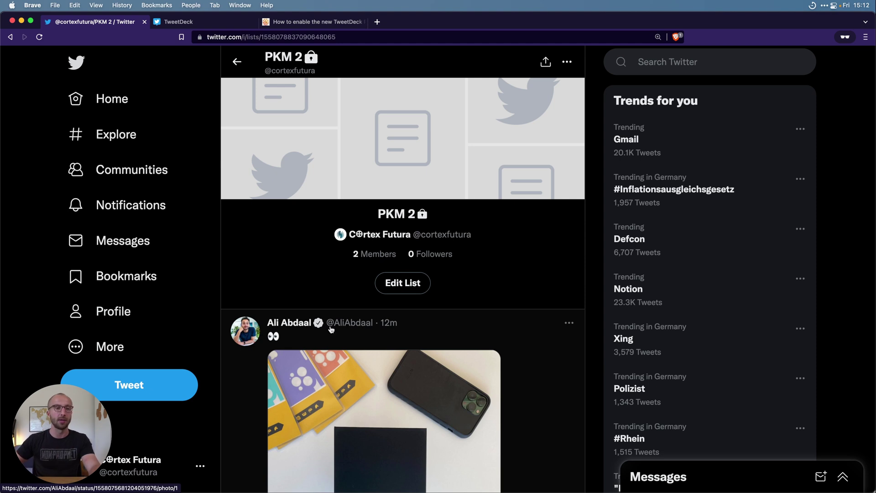
Find the TfT Hacker profile with a 'tfthack' search and add it to PKM 2
click(690, 62)
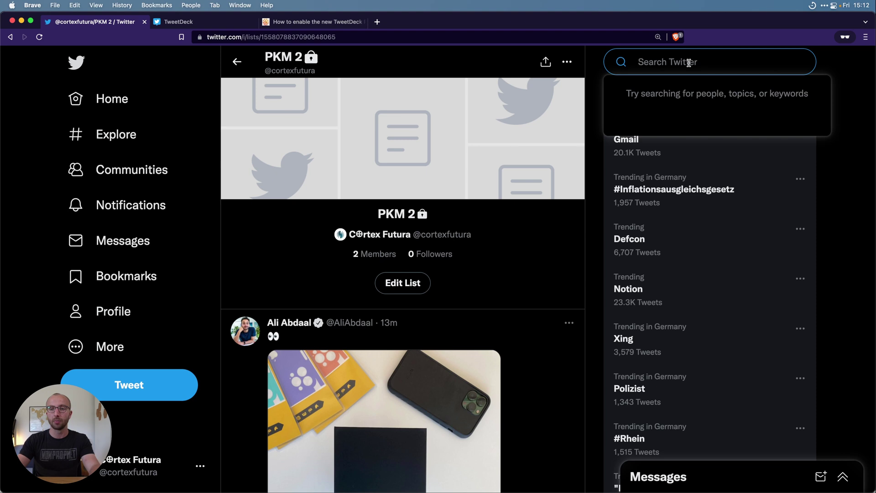
text(tfthack)
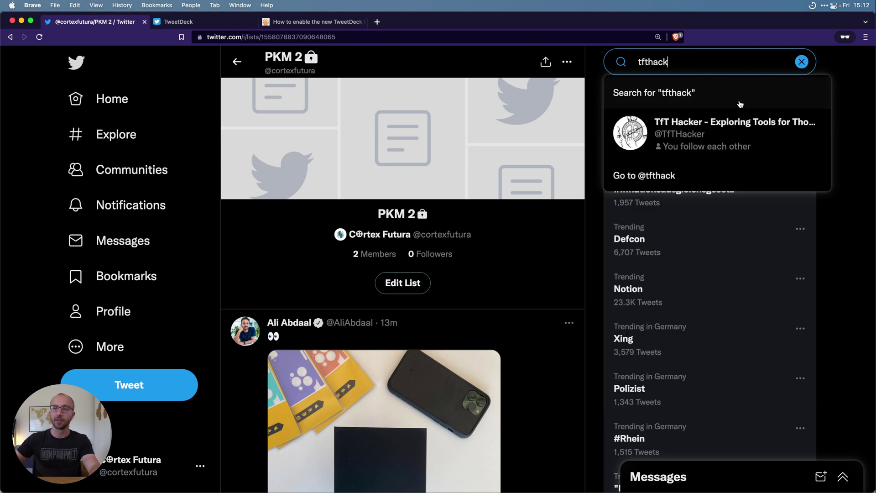
click(744, 120)
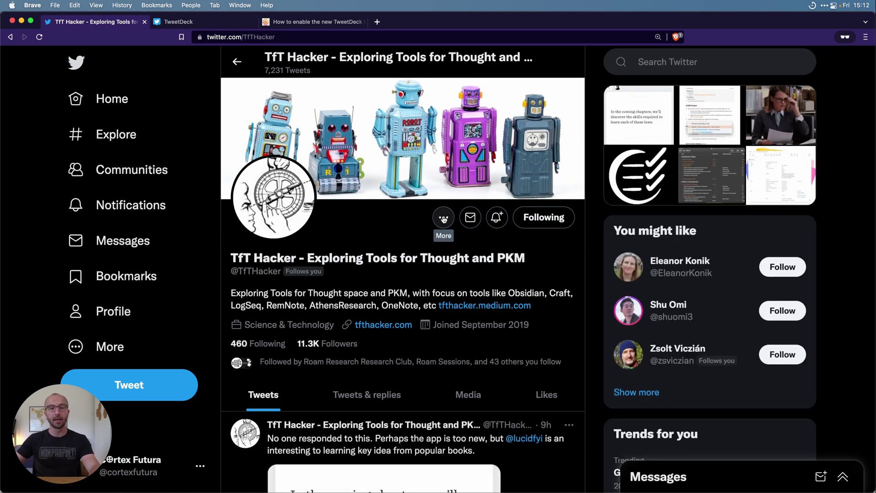
click(444, 219)
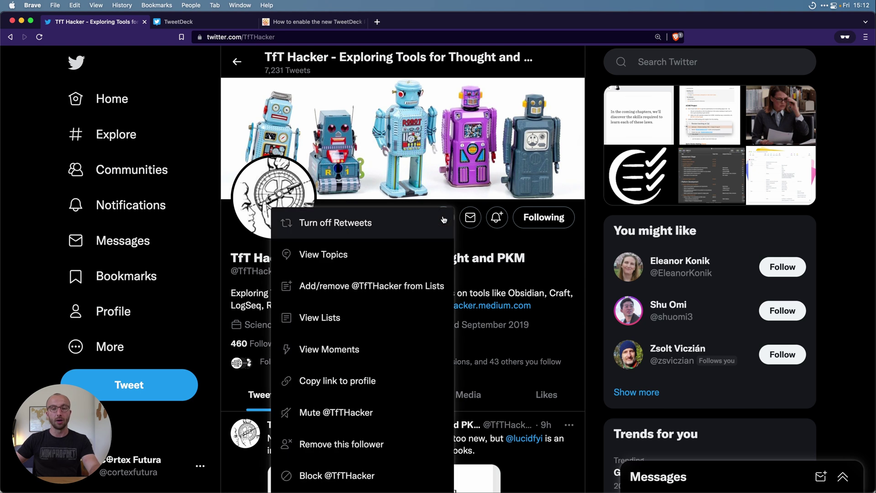
click(369, 293)
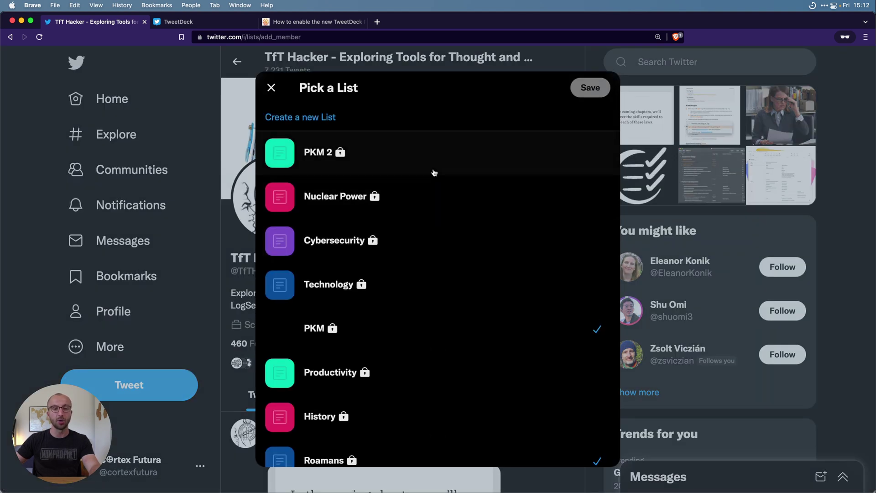
click(385, 150)
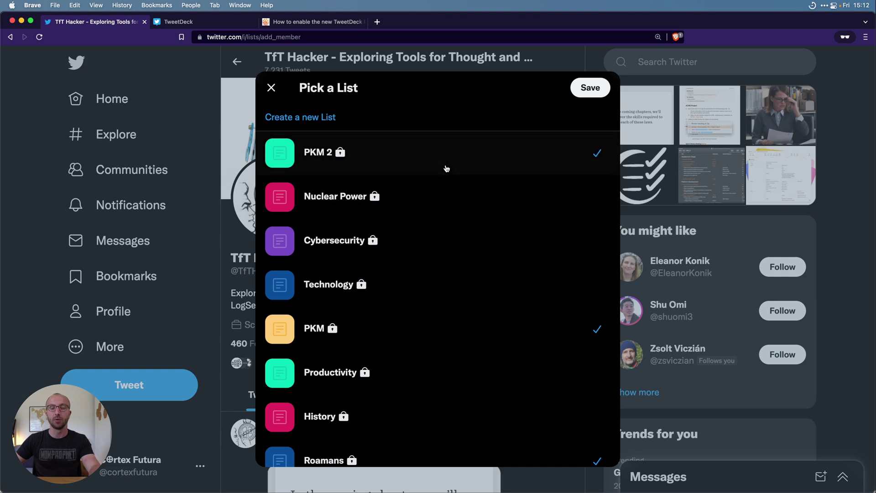
click(592, 88)
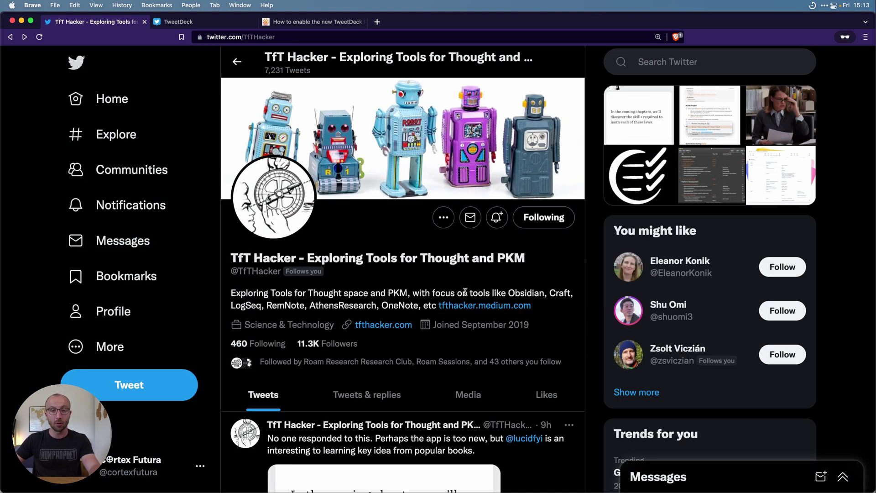
Go to the profile, open your Lists page, and scroll to PKM 2 under Your Lists
click(121, 312)
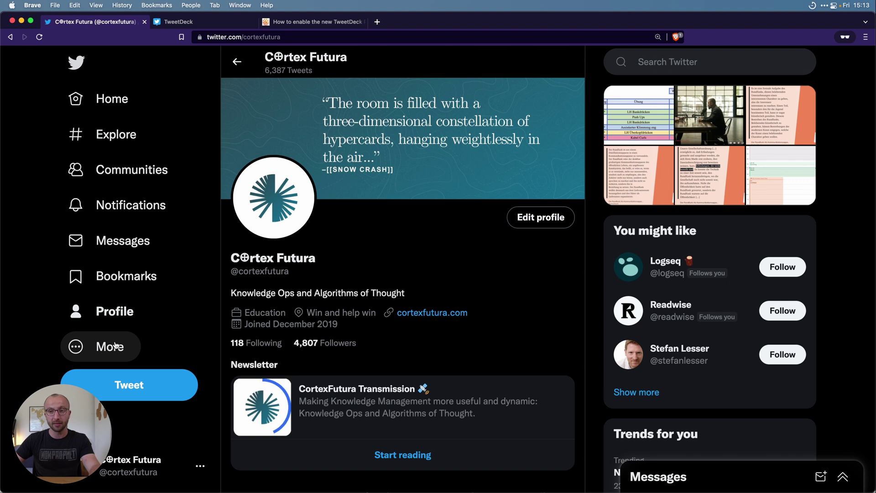
click(99, 336)
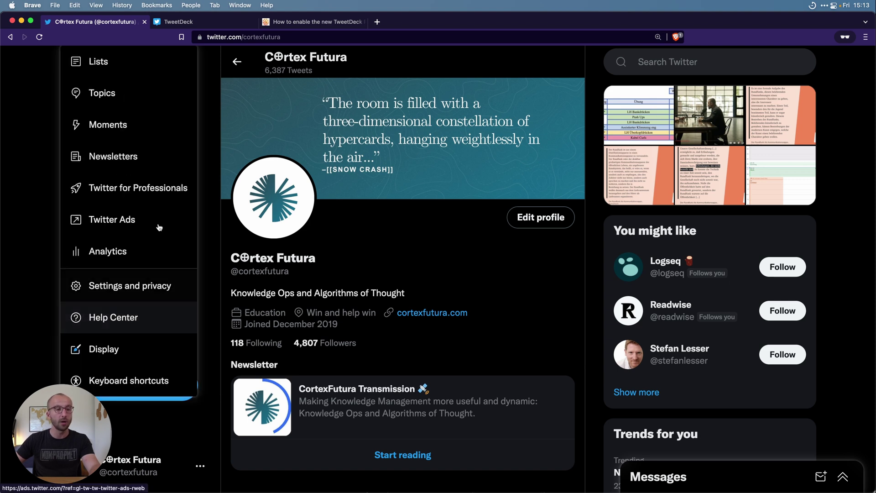
click(147, 64)
scroll(378, 372, down, 5)
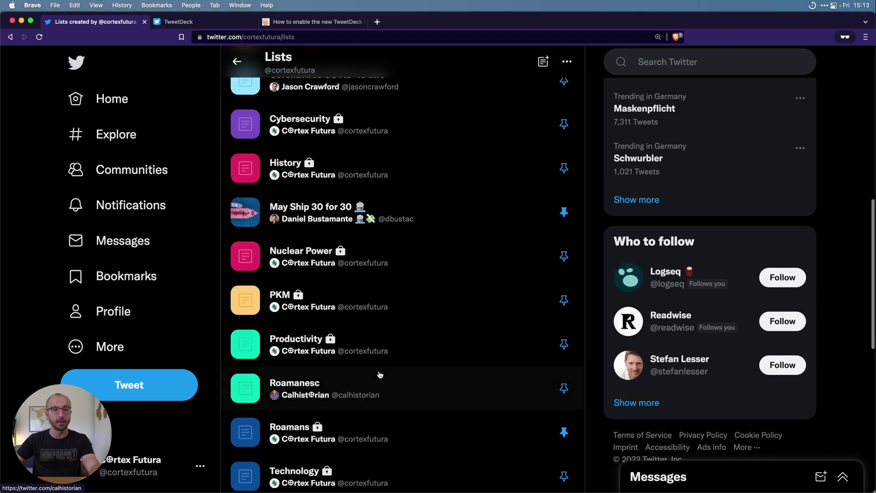
scroll(379, 375, up, 4)
scroll(328, 375, down, 4)
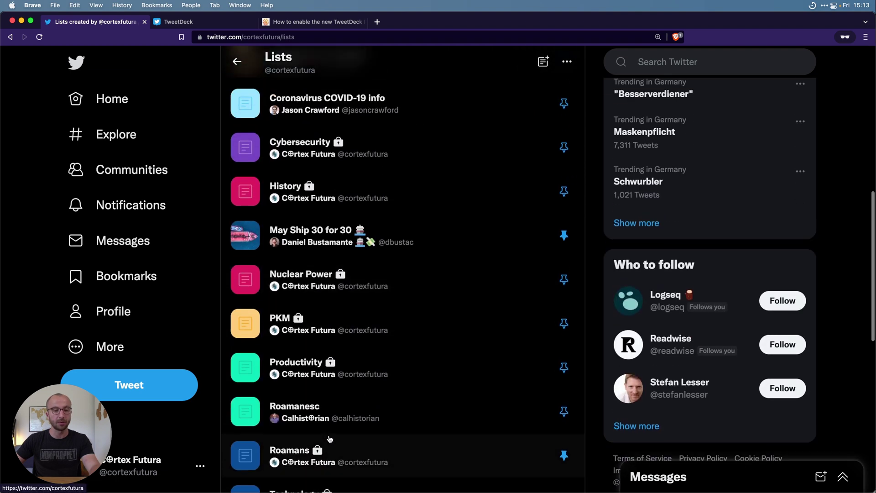
scroll(360, 411, down, 1)
scroll(361, 411, up, 5)
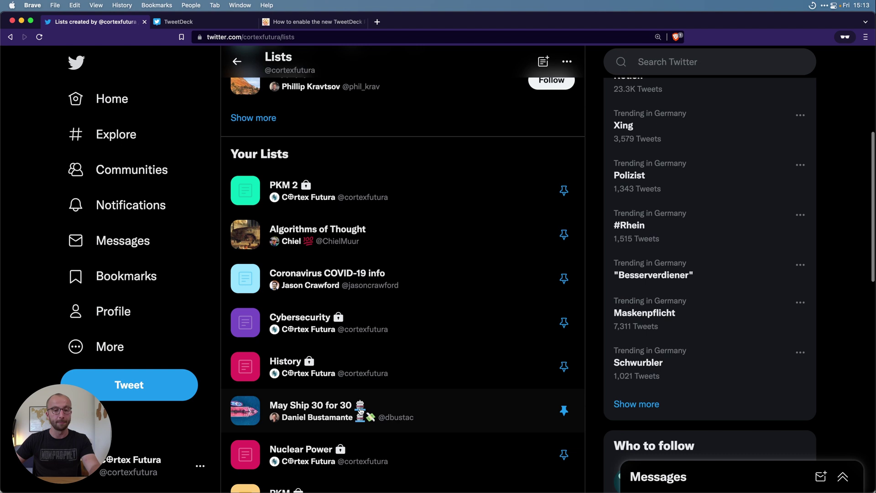
Open the PKM 2 list, now at 3 members, and scroll through its tweets
click(410, 191)
scroll(534, 352, down, 10)
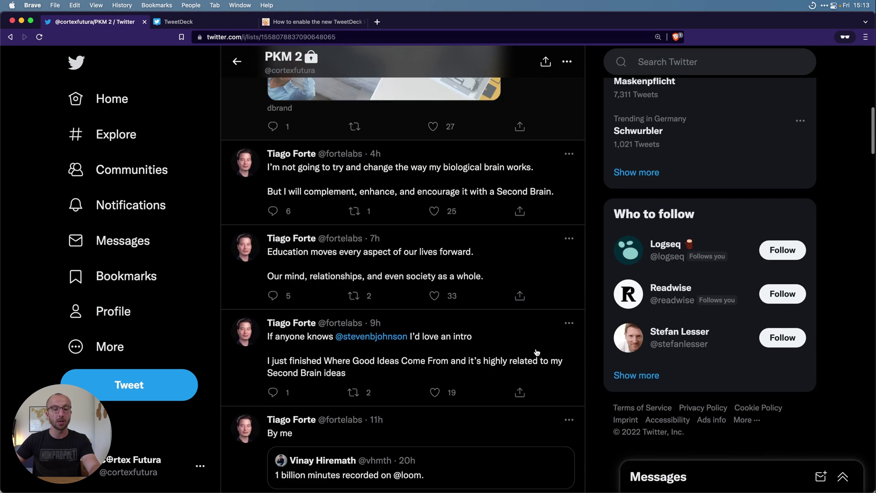
scroll(537, 352, down, 15)
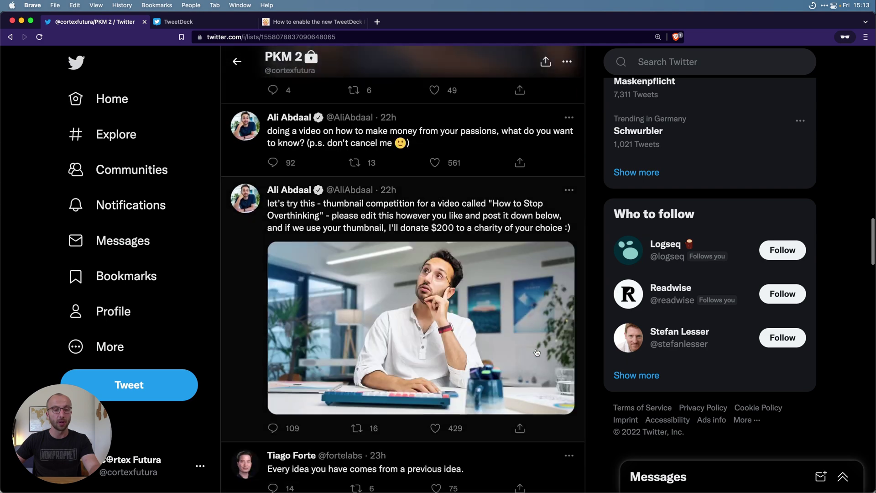
scroll(537, 352, down, 20)
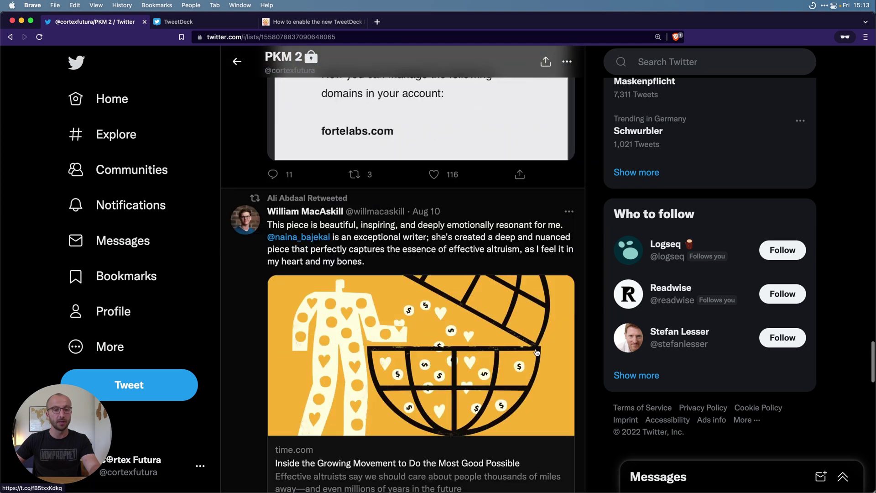
scroll(537, 352, down, 15)
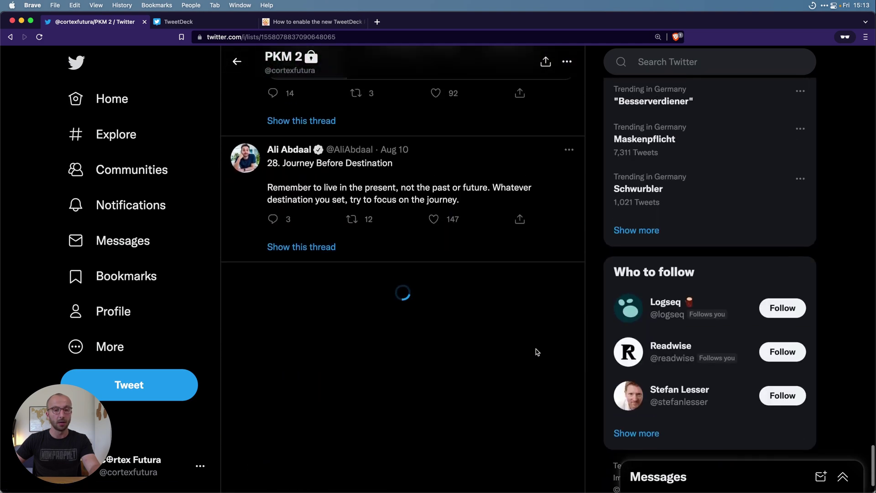
scroll(537, 352, up, 20)
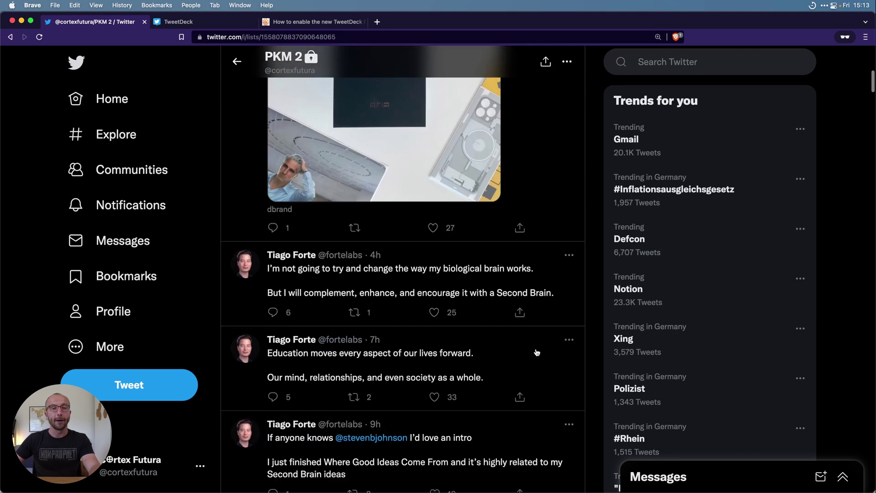
scroll(537, 352, up, 10)
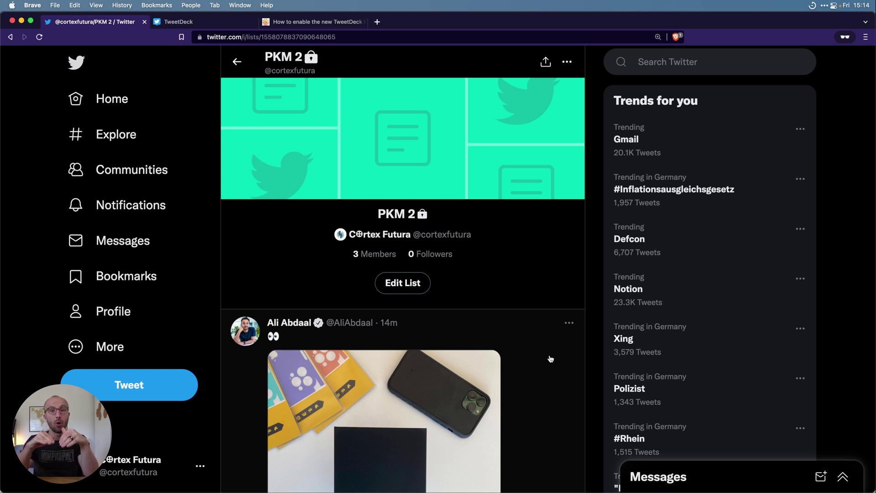
Switch to the TweetDeck tab showing the Notifications, search, #pkm and Roam Tips columns
mouse_move(253, 346)
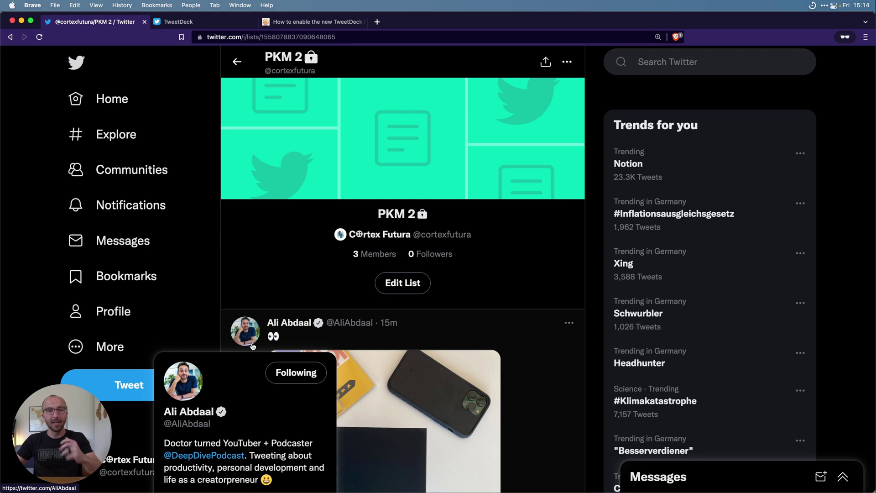
click(191, 26)
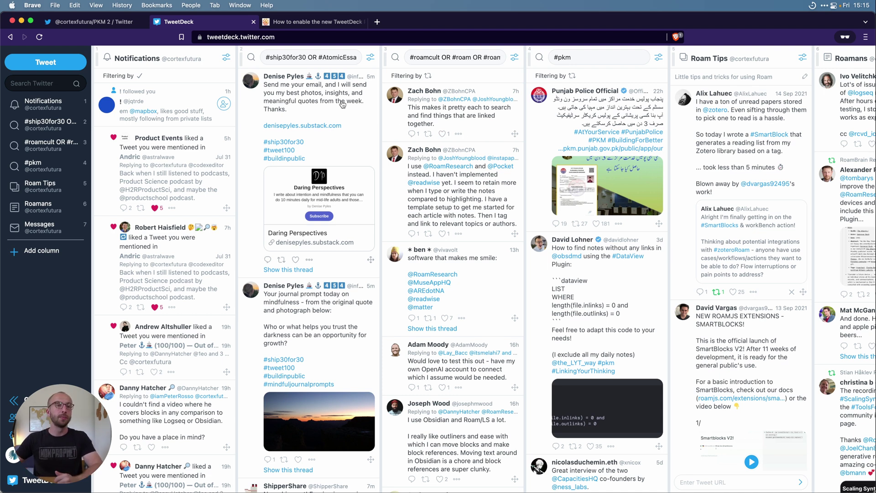
Open Brave's developer tools via View > Developer > Developer Tools beside TweetDeck
click(96, 5)
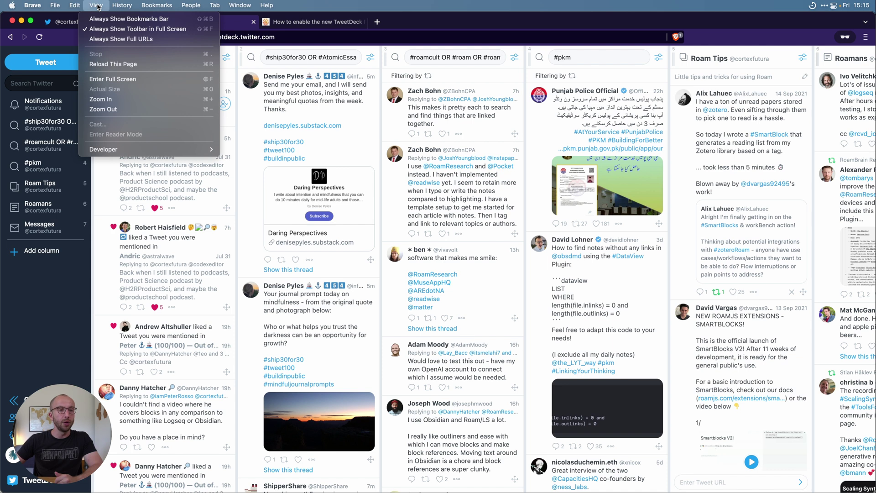
mouse_move(163, 150)
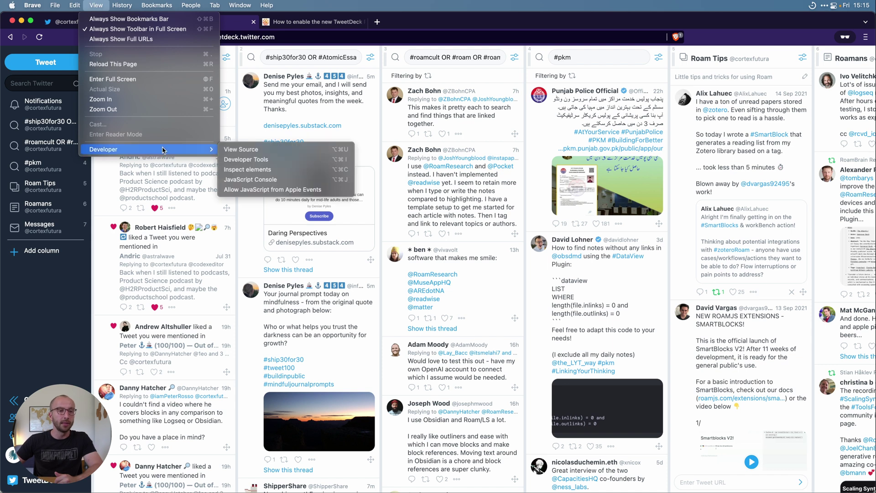
click(300, 161)
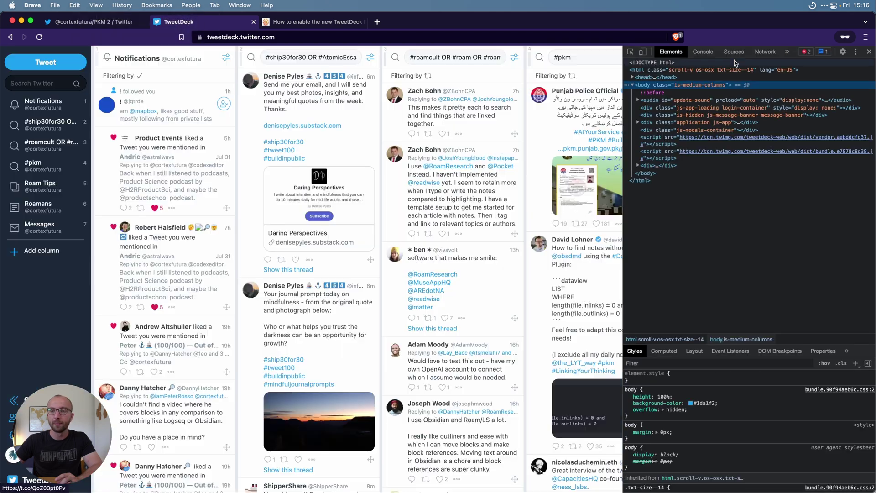
In the console, run document.cookie = "tweetdeck_version=beta" to set the beta cookie
click(704, 52)
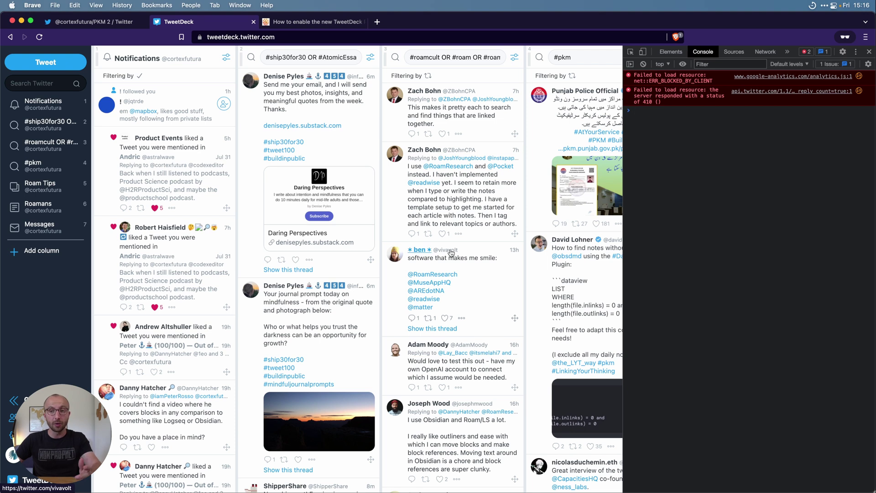
click(645, 112)
text(document.cookie = "tweetdeck_version=beta")
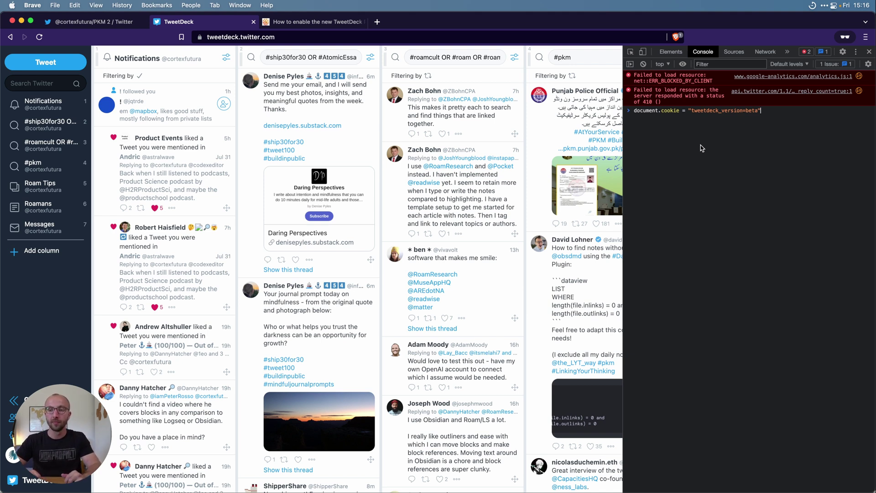
key(Return)
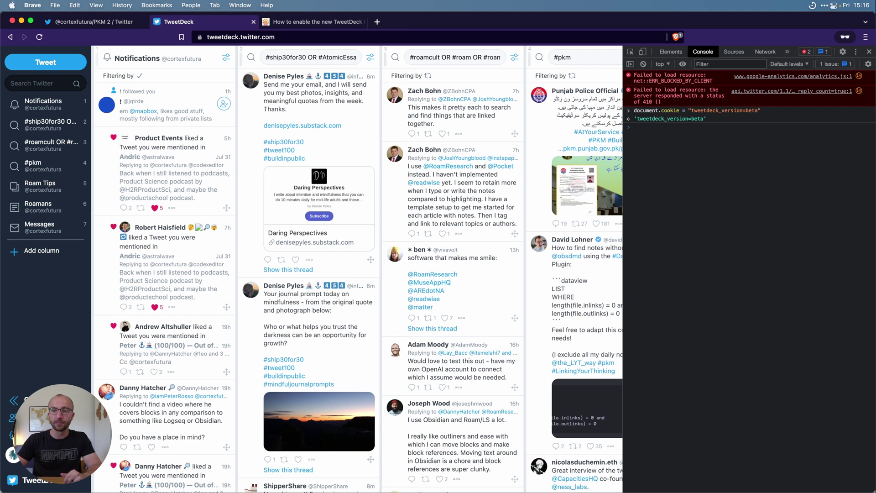
click(39, 39)
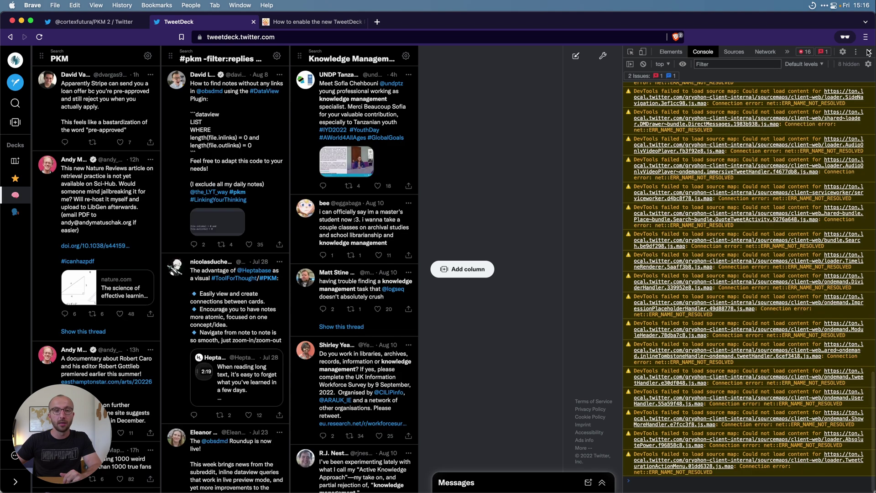
click(869, 53)
mouse_move(322, 204)
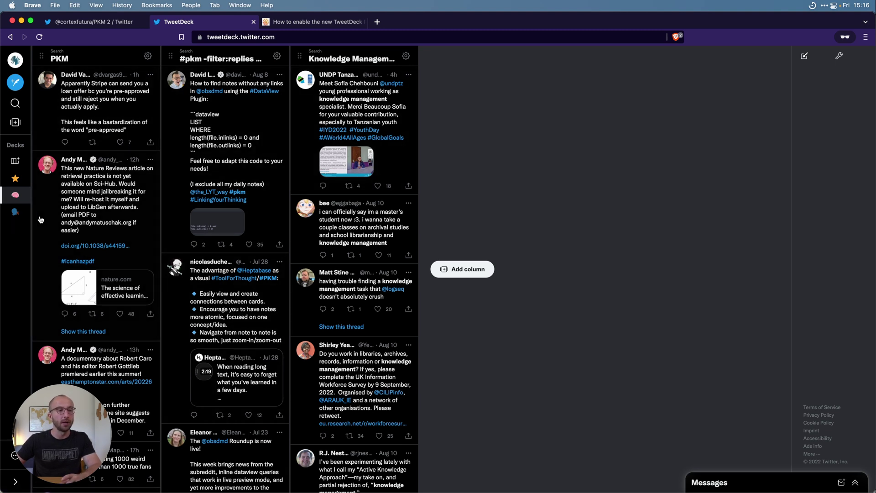
click(15, 161)
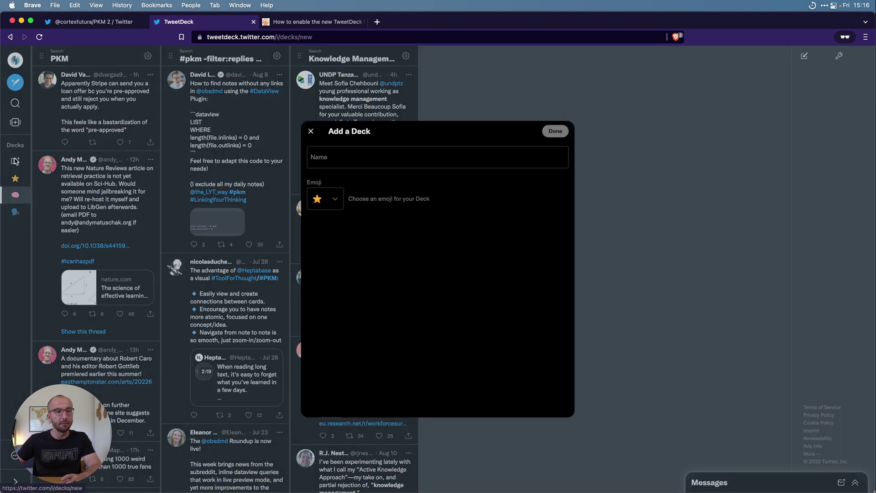
click(311, 132)
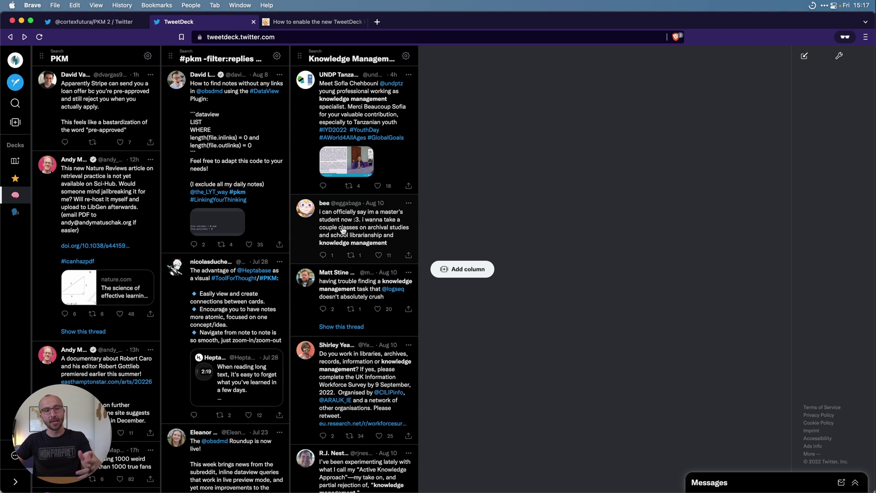
mouse_move(88, 56)
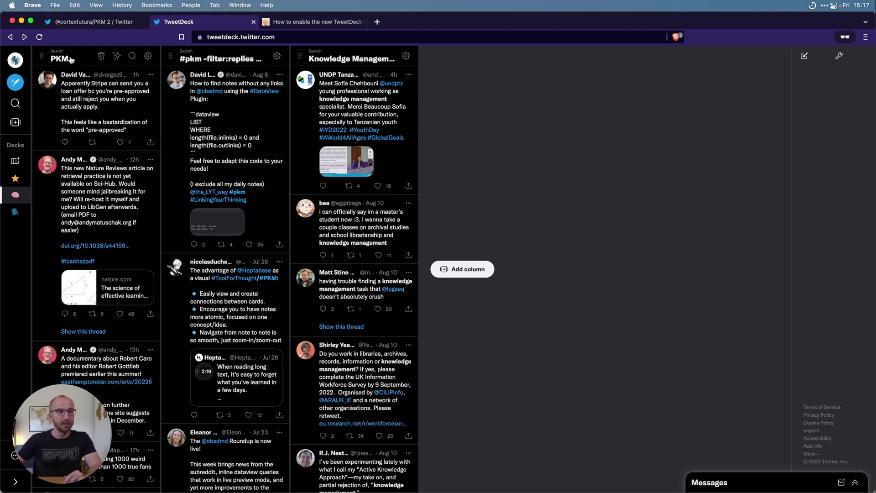
Open the PKM column settings and copy the PKM 2 list ID from its page address
click(71, 57)
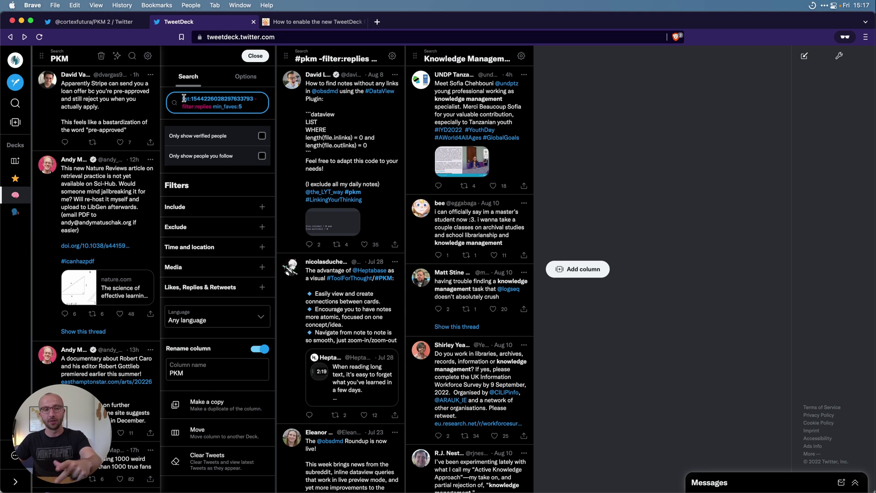
click(93, 23)
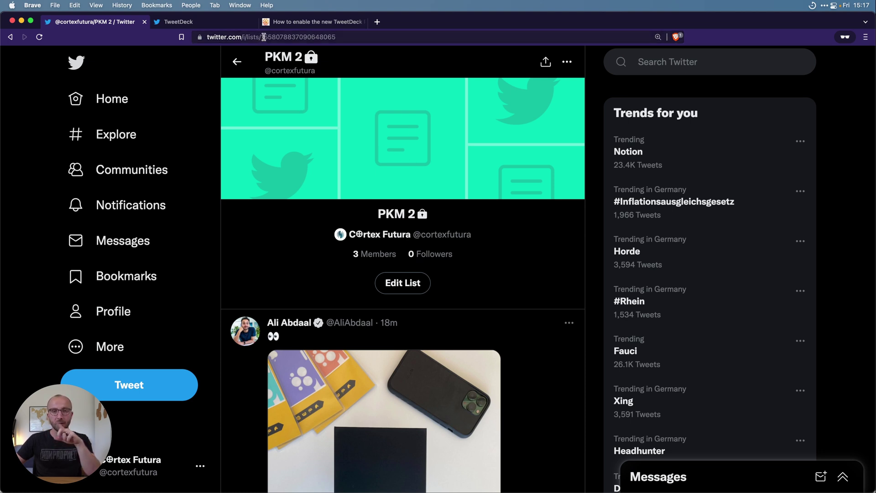
drag(262, 37, 366, 37)
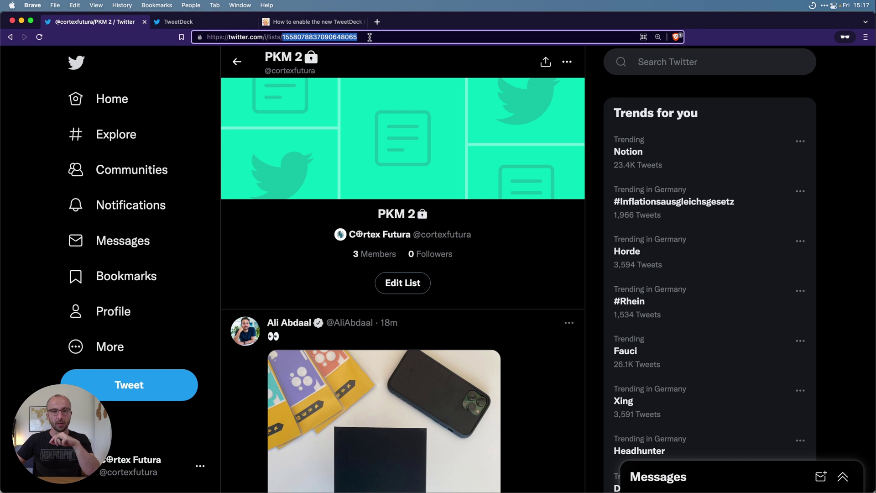
key(super+c)
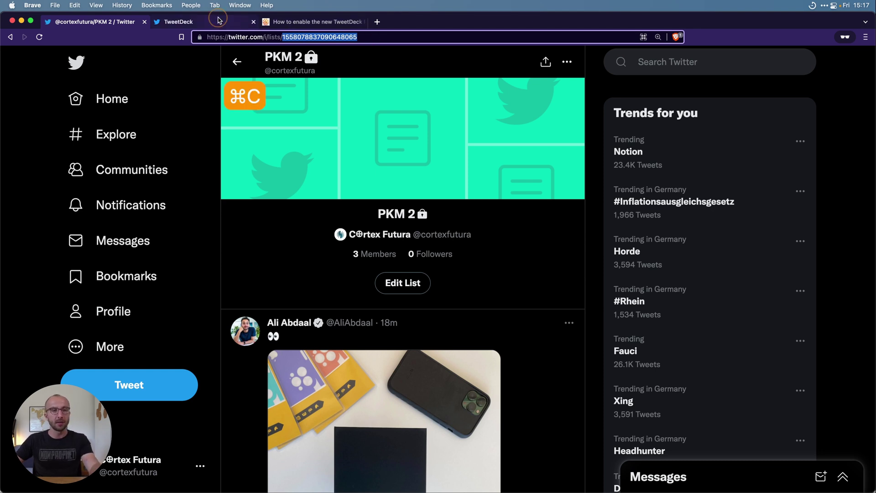
click(215, 21)
Add a Lists column for PKM 2 and convert it to a Search Tweets column
click(596, 269)
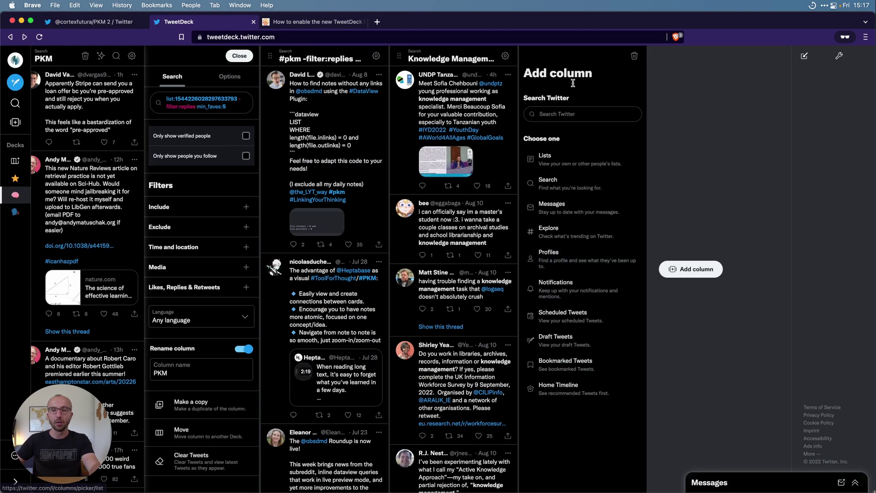
click(557, 157)
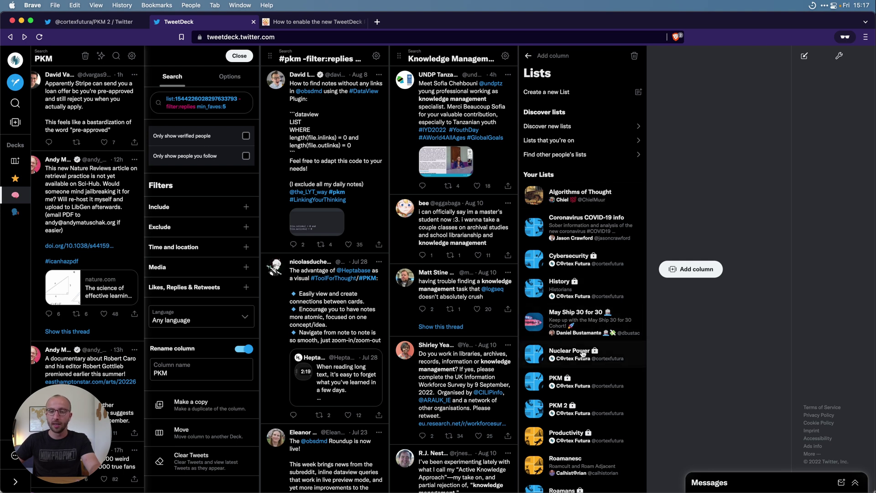
scroll(584, 396, down, 5)
scroll(584, 395, up, 5)
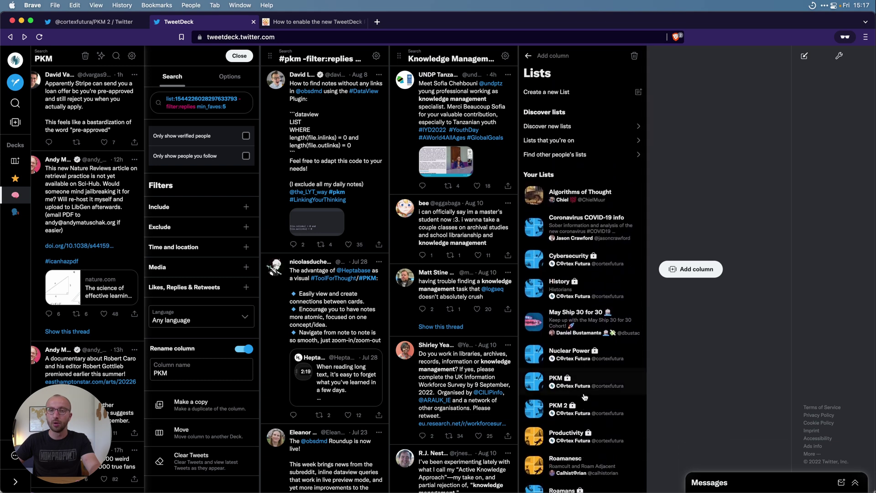
scroll(585, 397, down, 1)
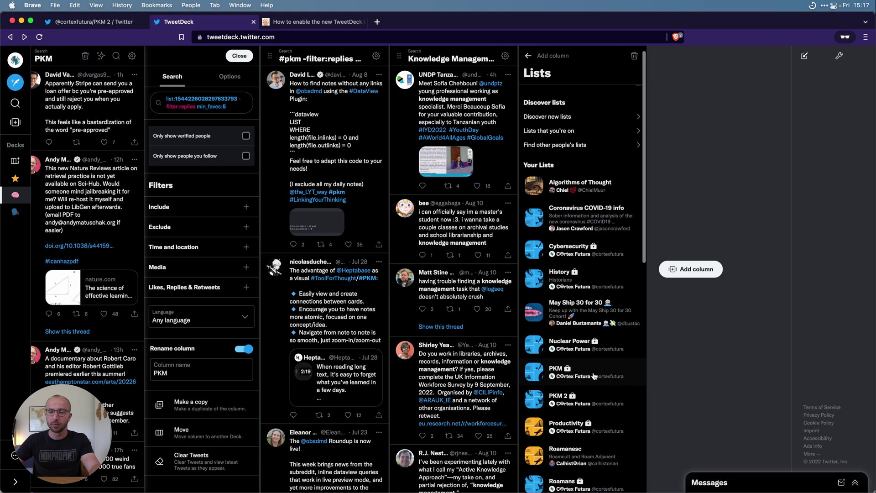
click(583, 397)
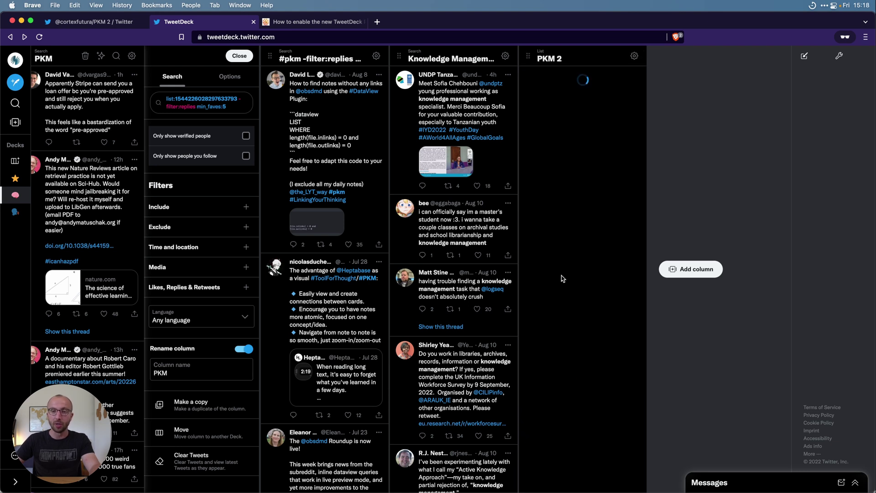
click(548, 61)
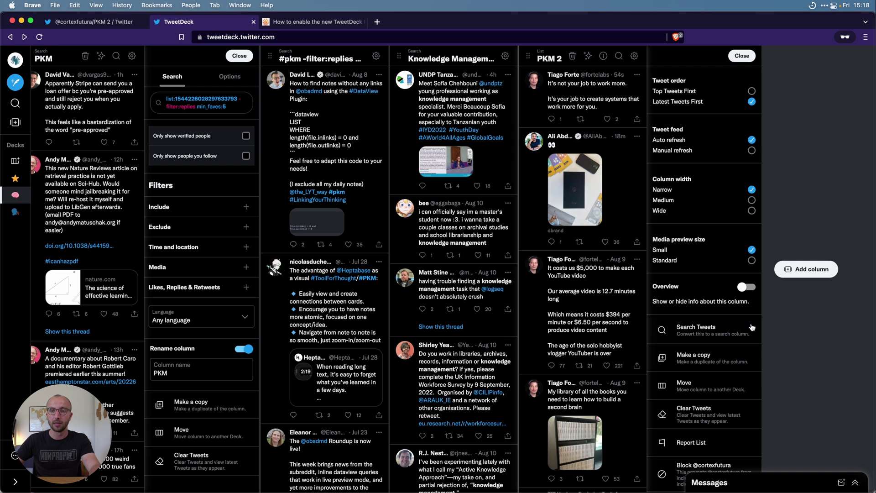
click(703, 337)
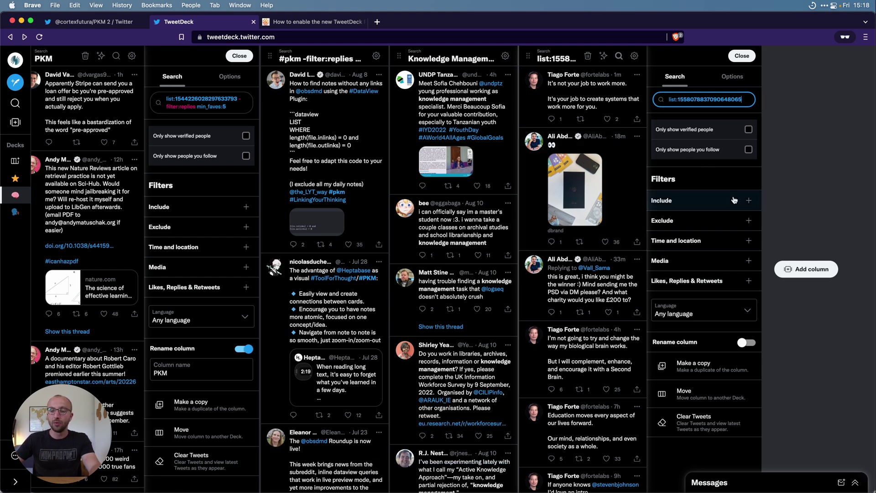
Set the PKM 2 column's Likes filter to More than 5 (min_faves:5)
click(746, 283)
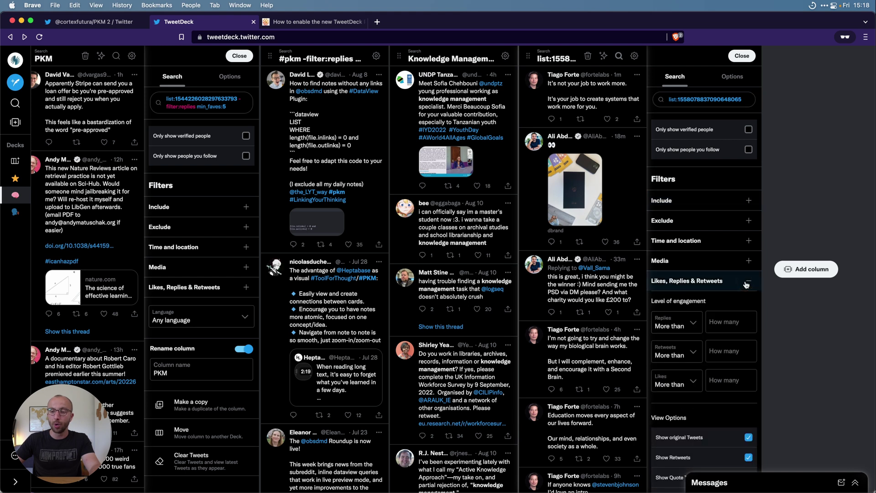
click(693, 323)
click(696, 308)
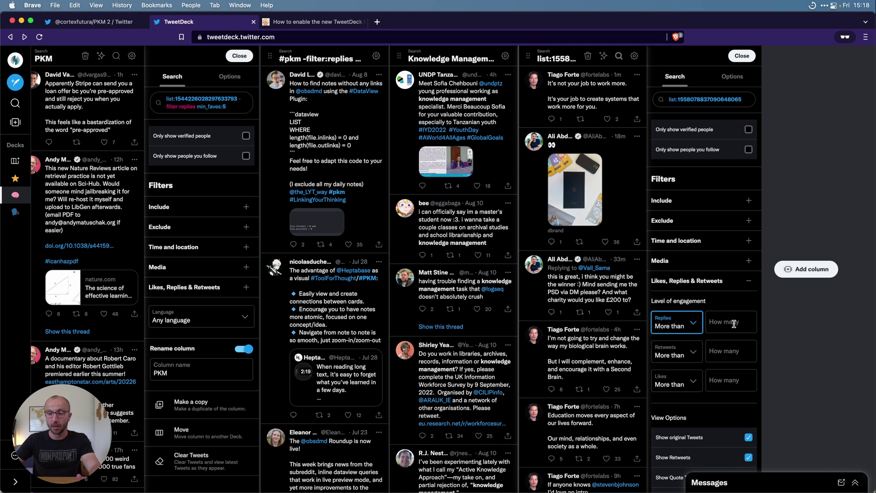
click(696, 379)
click(730, 378)
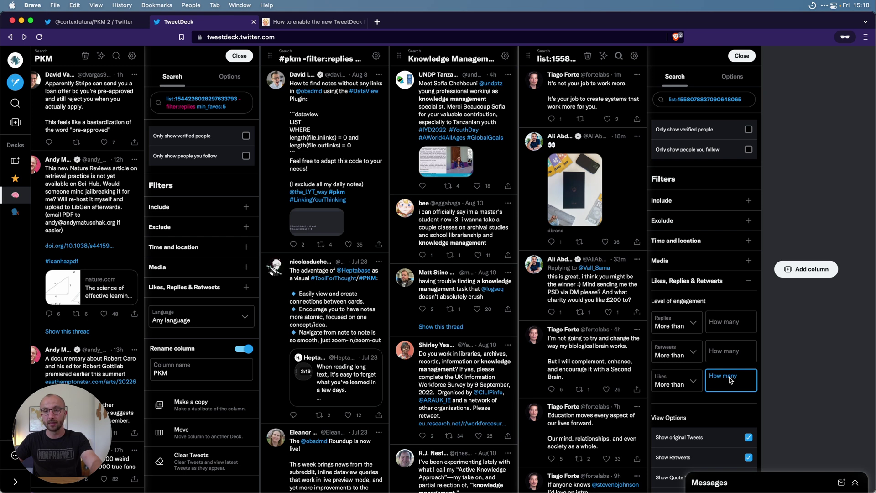
text(5)
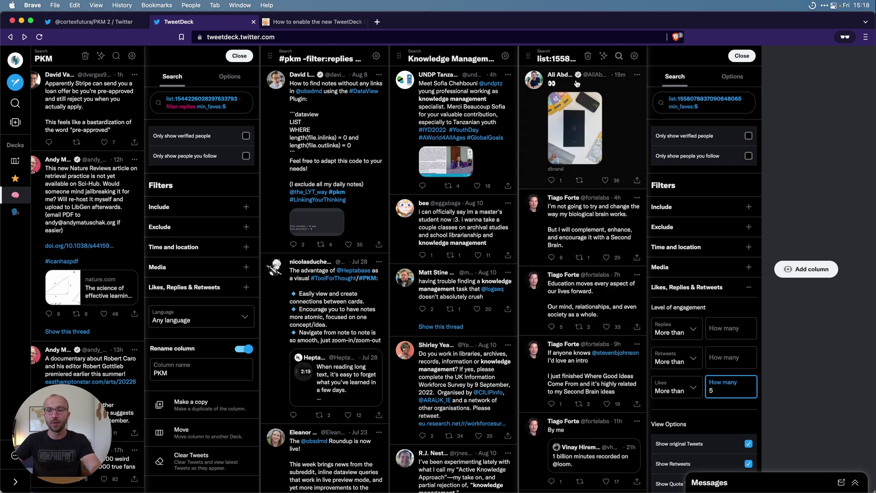
key(BackSpace)
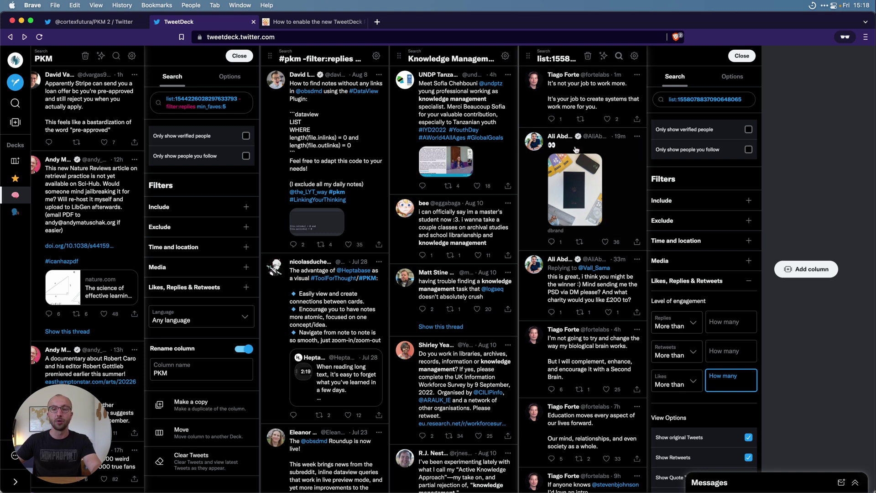
click(607, 120)
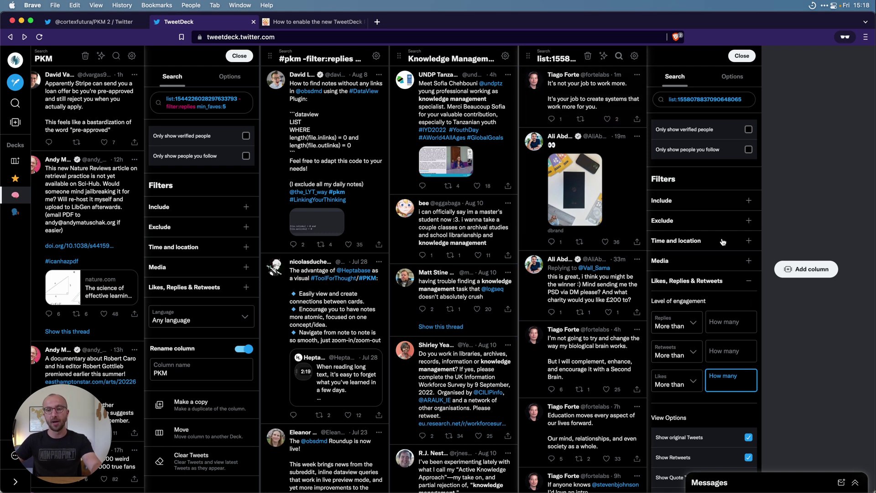
text(5)
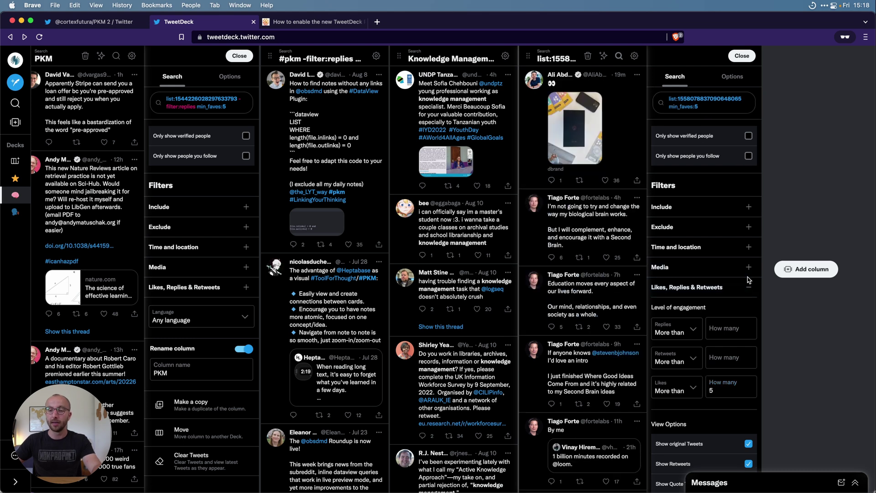
scroll(734, 356, down, 5)
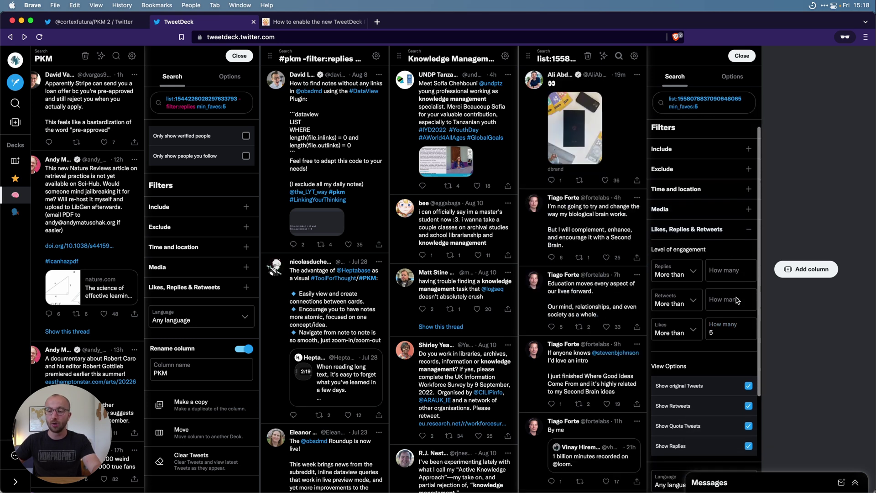
scroll(729, 394, down, 1)
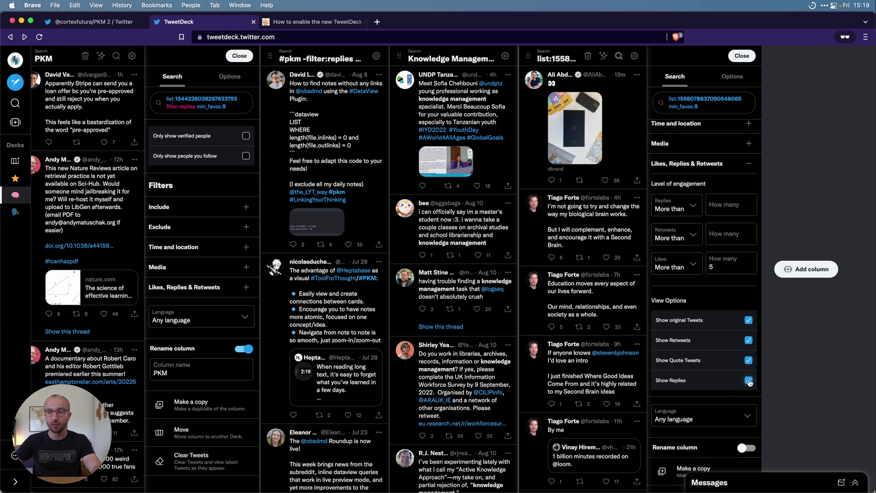
Uncheck Show Replies to hide replies in the PKM 2 column
click(748, 380)
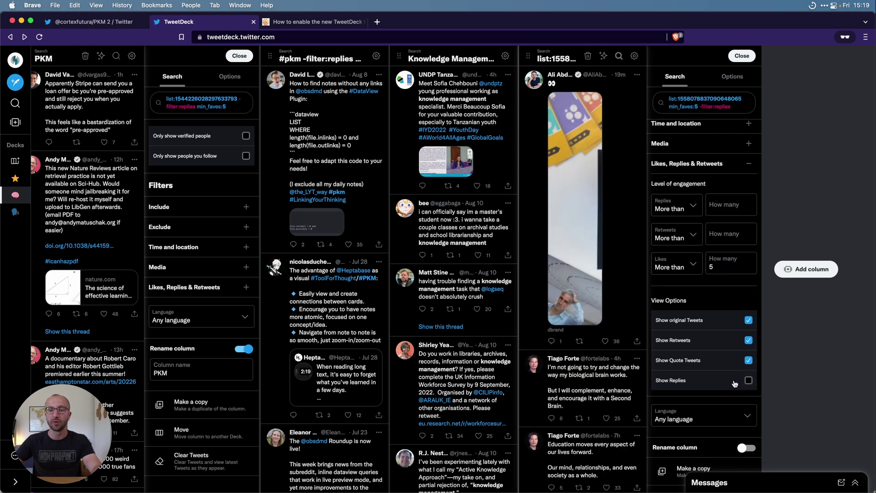
scroll(711, 306, down, 1)
scroll(710, 306, down, 2)
scroll(710, 306, up, 2)
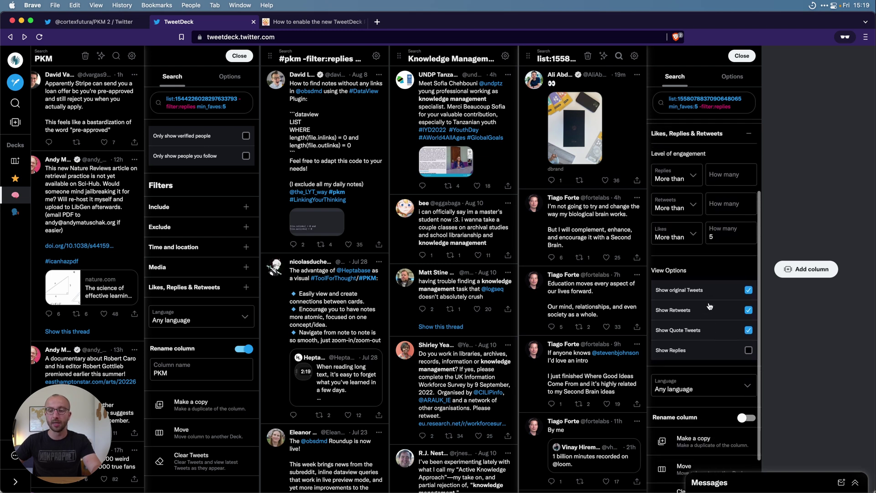
Restrict the column's language to English only (lang:en) and confirm with Done
click(745, 389)
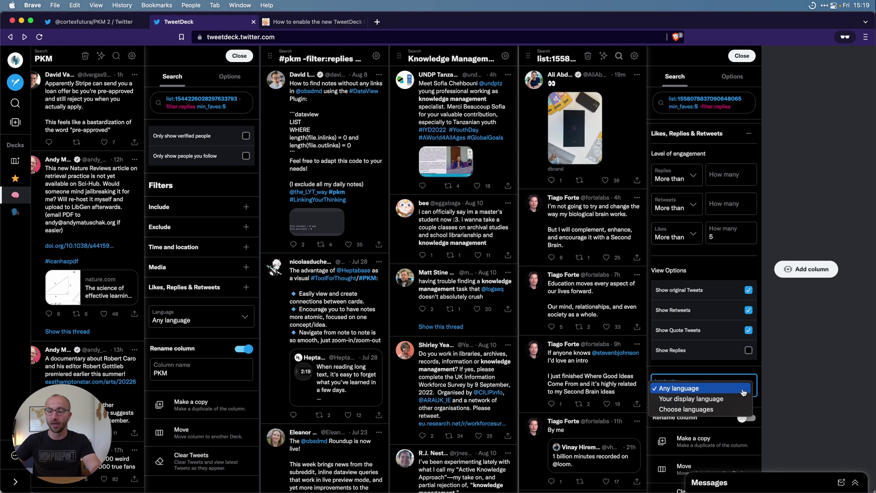
click(713, 409)
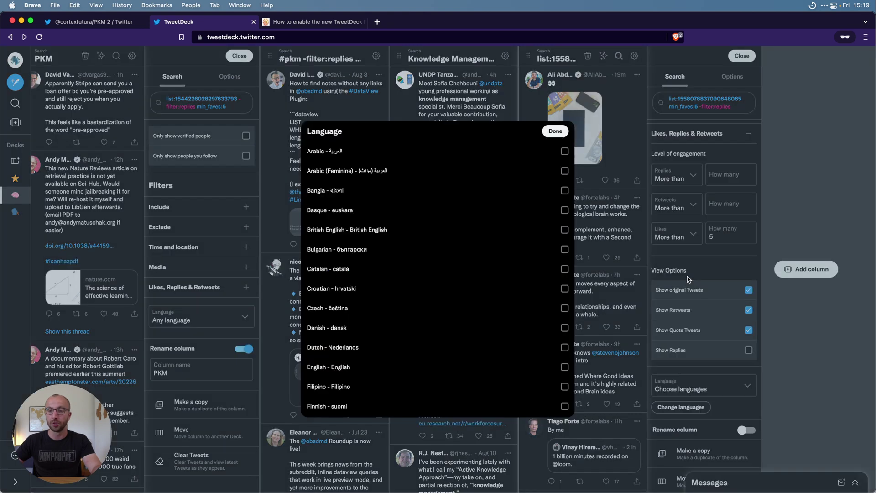
scroll(520, 315, down, 1)
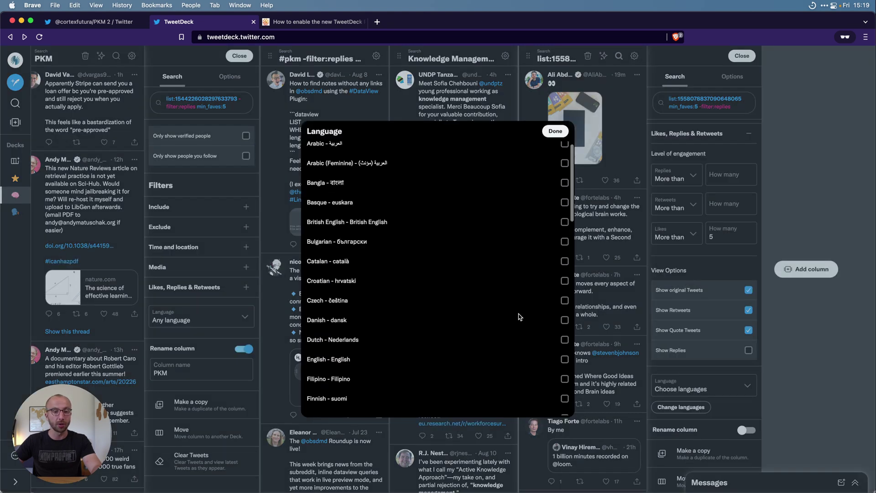
click(564, 360)
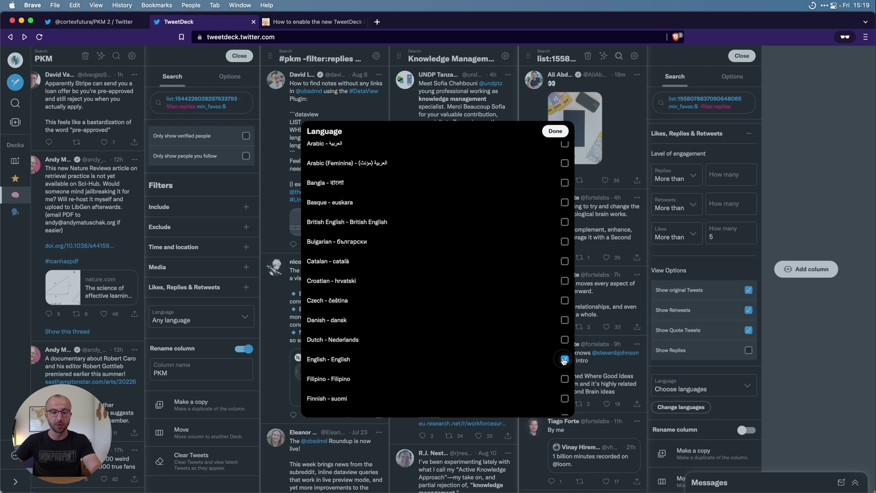
click(557, 132)
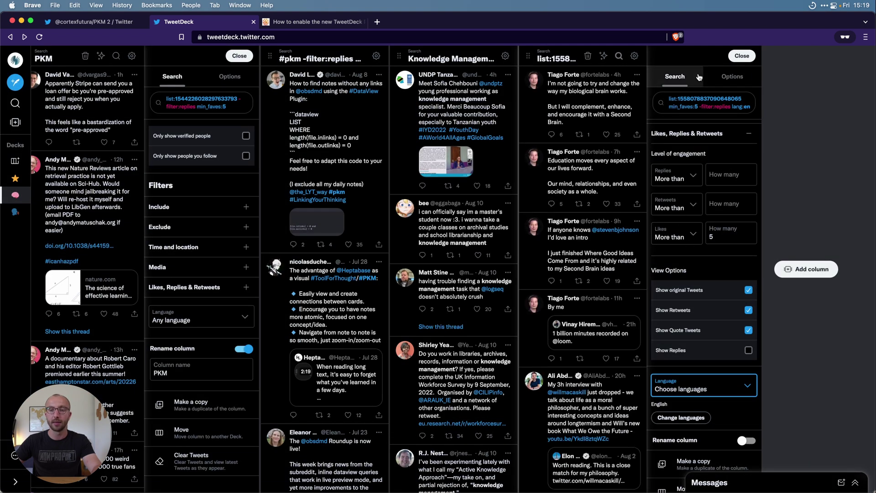